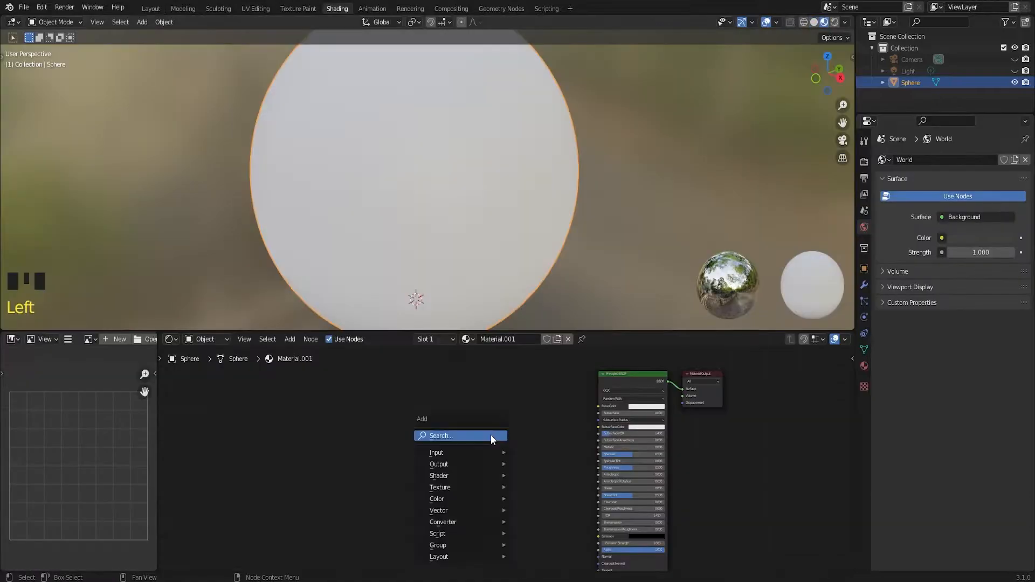
- Add a Musgrave Texture node and feed its Height into the Principled BSDF's Base Color
text(sg)
key(Return)
click(543, 416)
scroll(514, 451, up, 3)
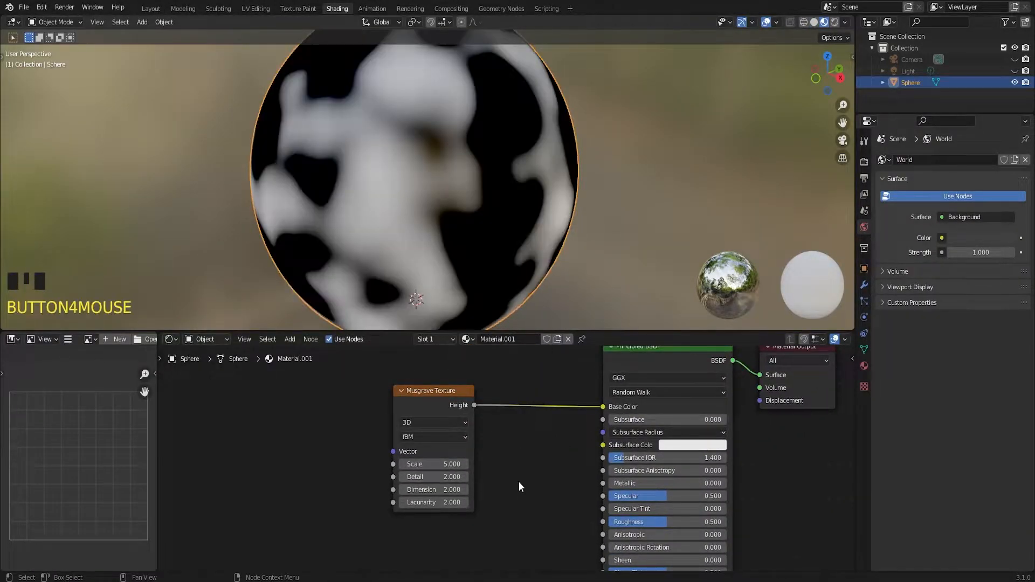
- Set the Musgrave Texture's scale to 8, detail to 18 and dimension to 0.1
double_click(571, 269)
scroll(488, 424, up, 3)
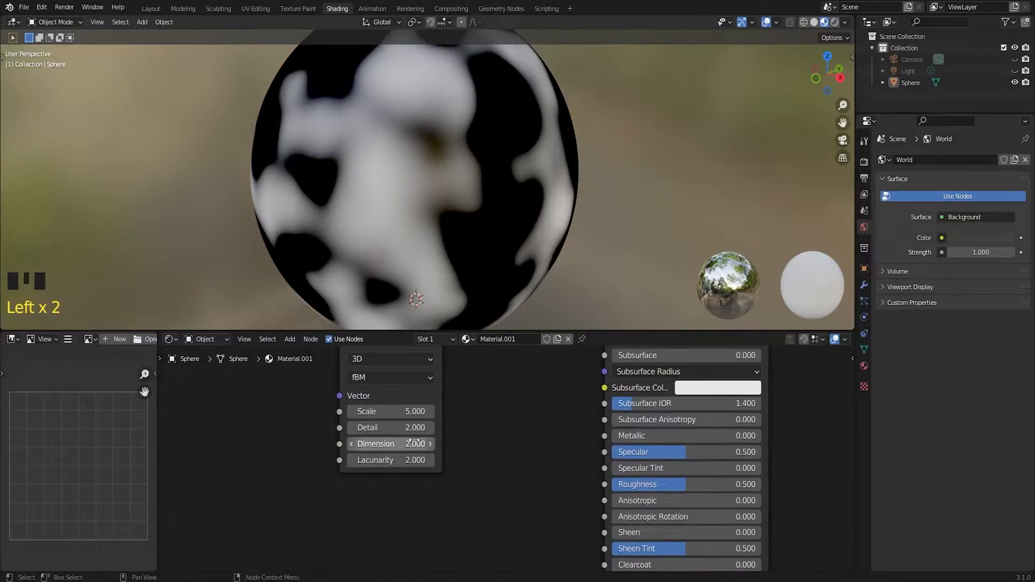
text(18)
click(401, 433)
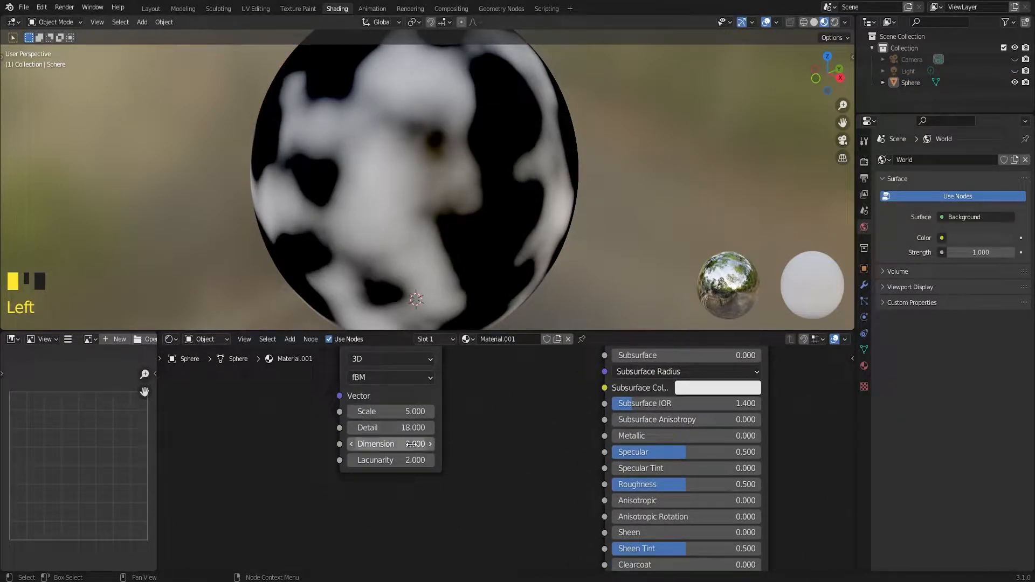
double_click(393, 443)
text(0.1)
key(Return)
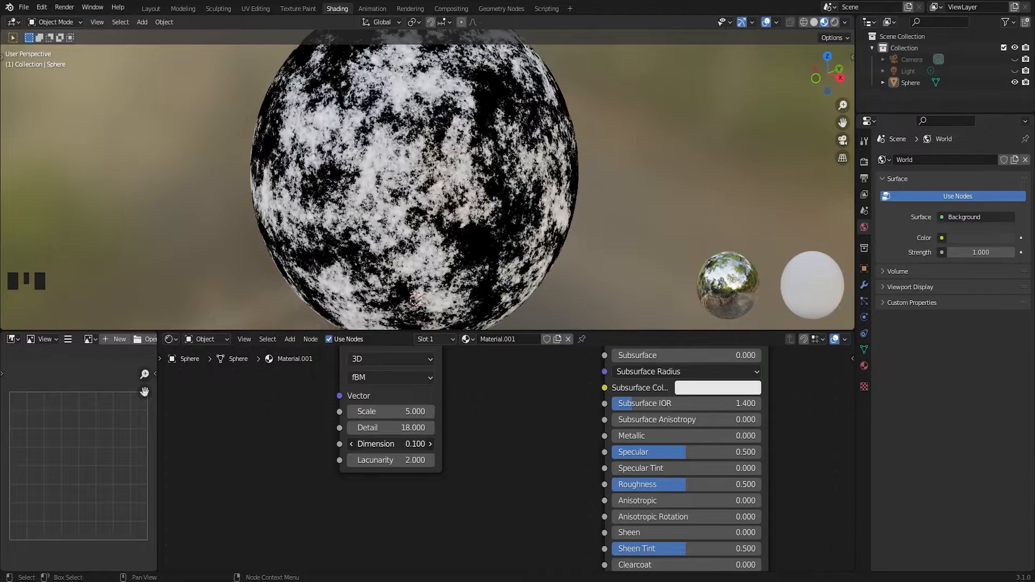
drag(392, 444, 430, 412)
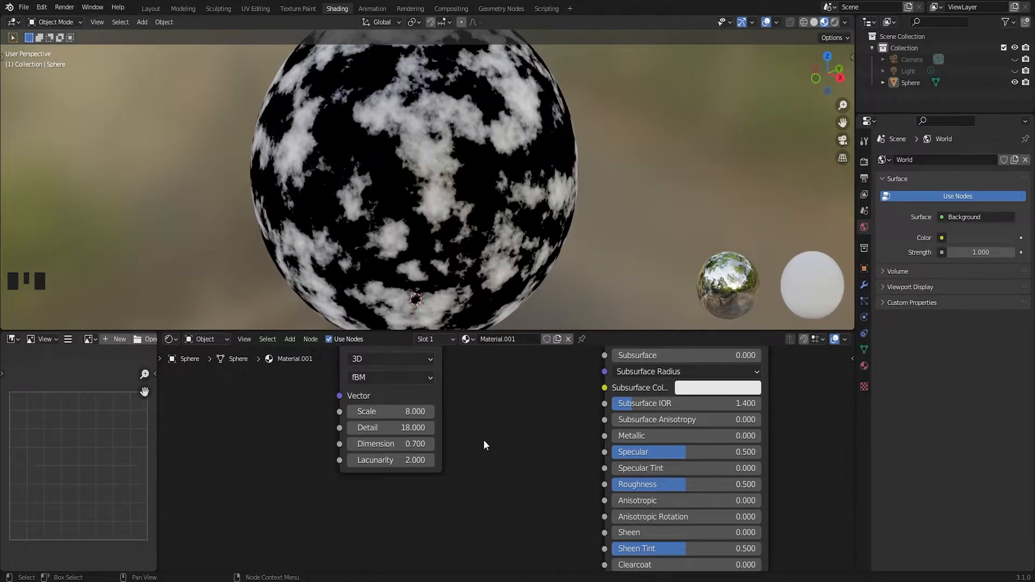
scroll(483, 440, up, 2)
drag(372, 440, 344, 441)
- Insert a ColorRamp node between the Musgrave Texture and the Principled BSDF's Base Color
scroll(436, 468, down, 3)
key(shift+a)
click(403, 451)
text(color)
click(499, 462)
click(549, 373)
- Add a Bump node driven by the Musgrave Height and connect its output to the Principled BSDF's Normal
shift+middle_drag(570, 451, 451, 438)
scroll(445, 439, up, 3)
scroll(451, 438, down, 5)
scroll(458, 459, down, 3)
key(shift+a)
click(368, 447)
text(bump)
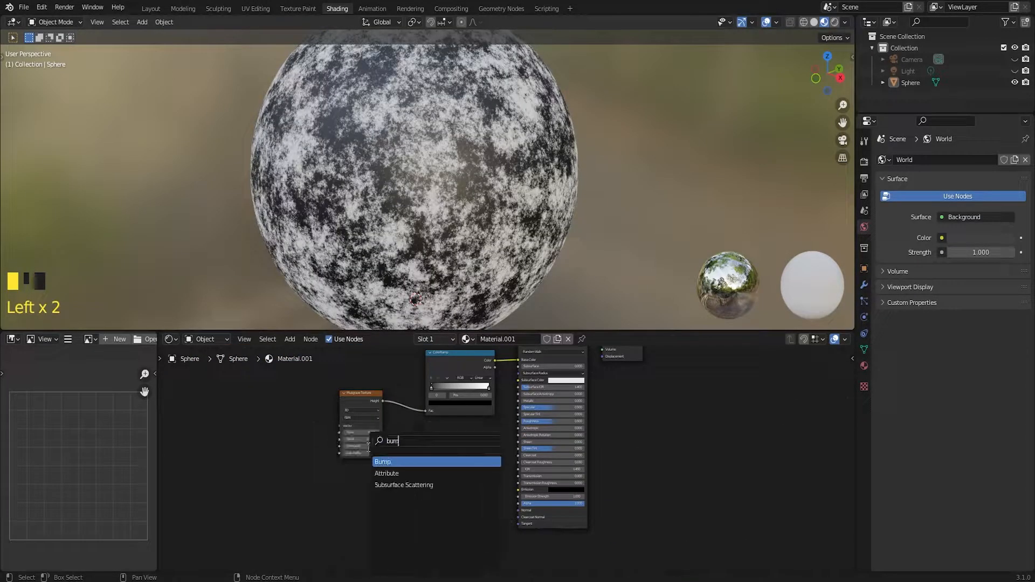
click(389, 458)
click(484, 483)
drag(484, 483, 519, 510)
drag(382, 401, 445, 512)
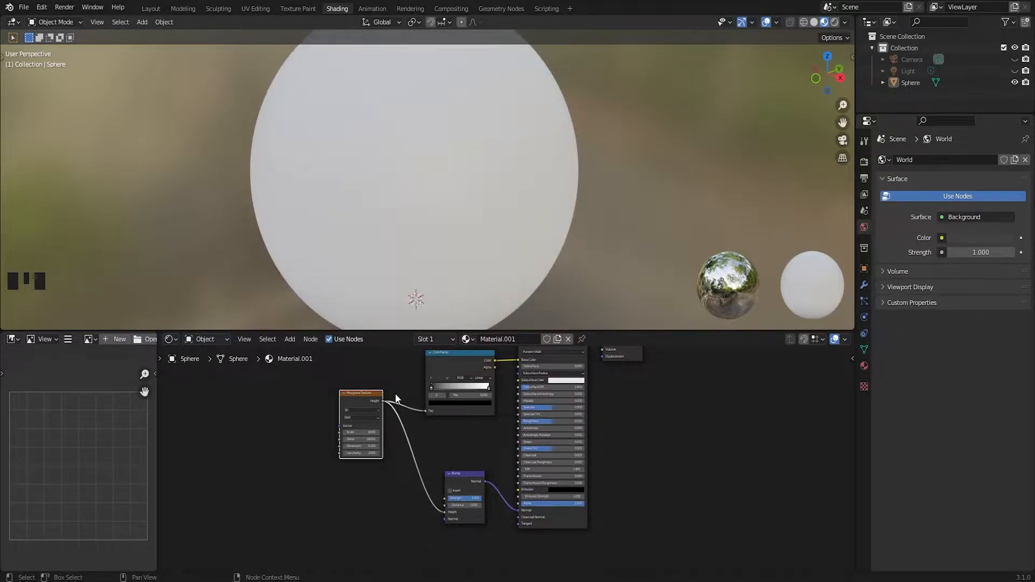
- View the sphere from the front, add a Noise Texture node and connect its Fac to the Bump's Normal input
middle_drag(535, 178, 551, 163)
key(KP_1)
key(shift+a)
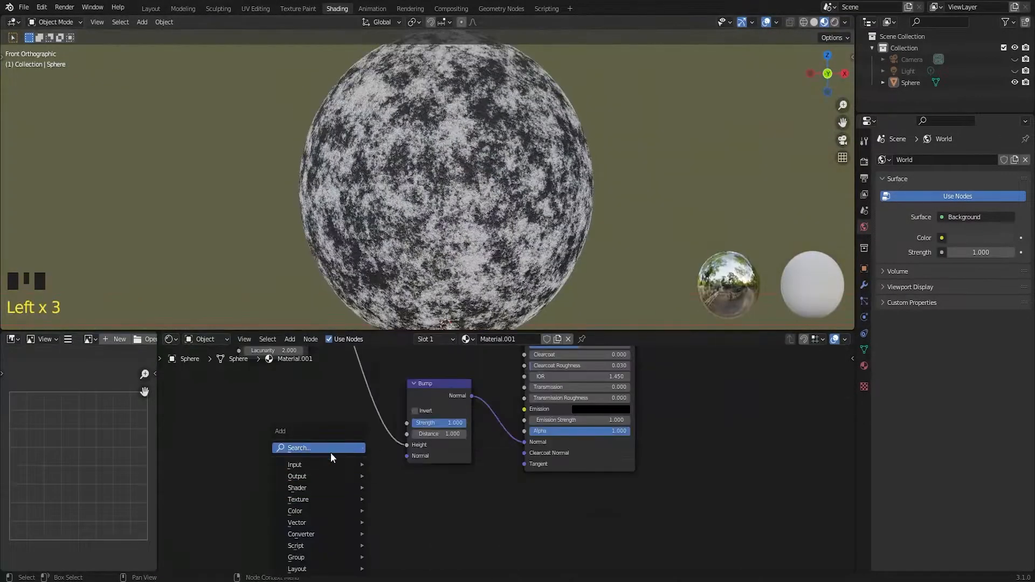
click(331, 452)
text(noise)
click(350, 472)
click(321, 457)
drag(358, 452, 407, 456)
- Change the ColorRamp's white stop to a light blue
middle_drag(484, 418, 501, 539)
scroll(497, 473, up, 6)
middle_drag(498, 473, 512, 456)
click(488, 444)
click(433, 489)
drag(381, 300, 403, 261)
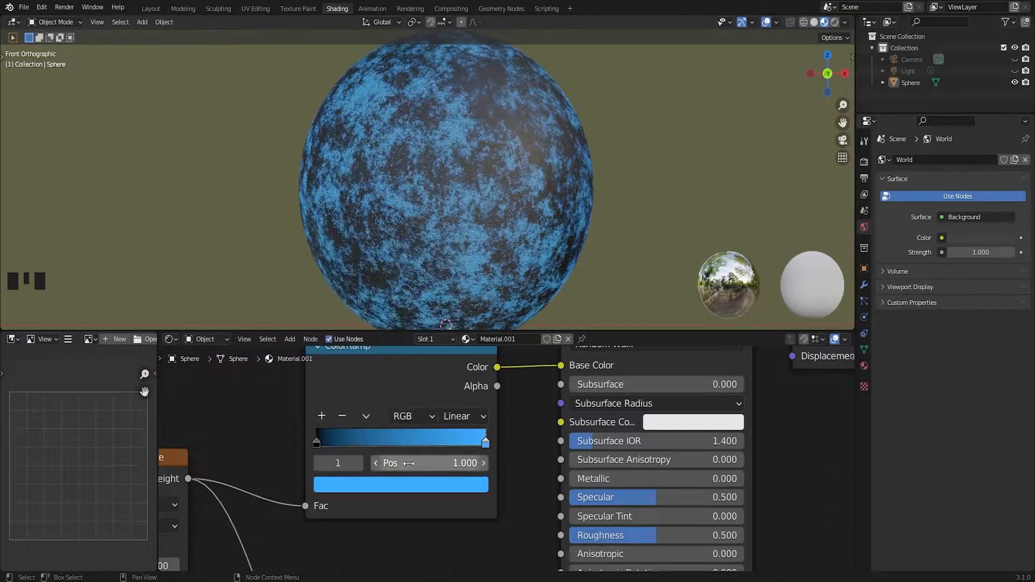
- Change the ColorRamp's black stop to the same blue hue, darkened to almost black
click(373, 487)
click(451, 410)
click(456, 439)
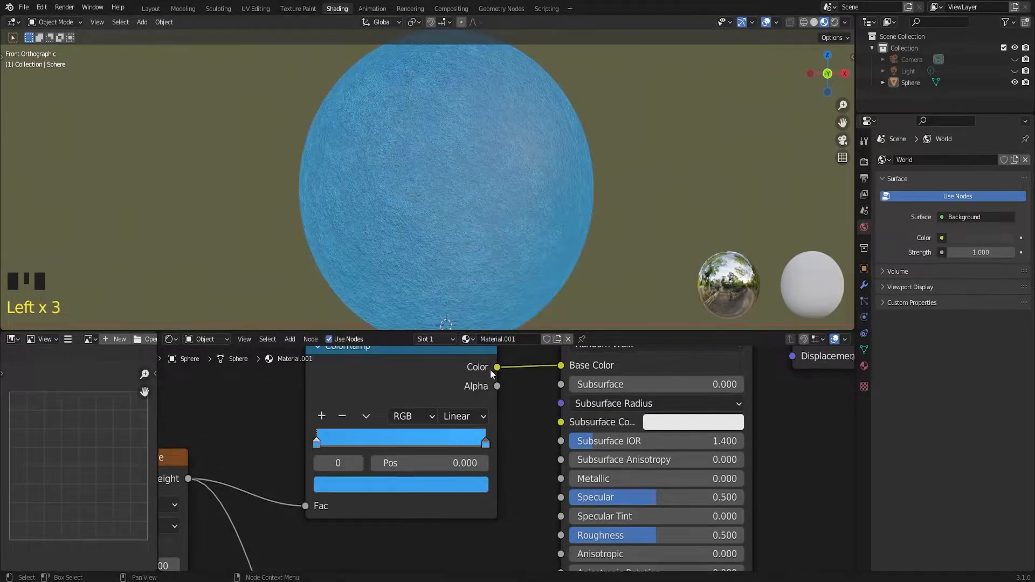
click(455, 485)
drag(453, 247, 452, 336)
- Insert a second Bump node between the Noise Texture and the first Bump's Normal input
scroll(501, 456, down, 7)
middle_drag(526, 470, 517, 356)
scroll(466, 416, up, 2)
middle_drag(459, 418, 519, 459)
key(shift+a)
click(433, 477)
text(bump)
key(Return)
click(402, 418)
scroll(516, 459, up, 2)
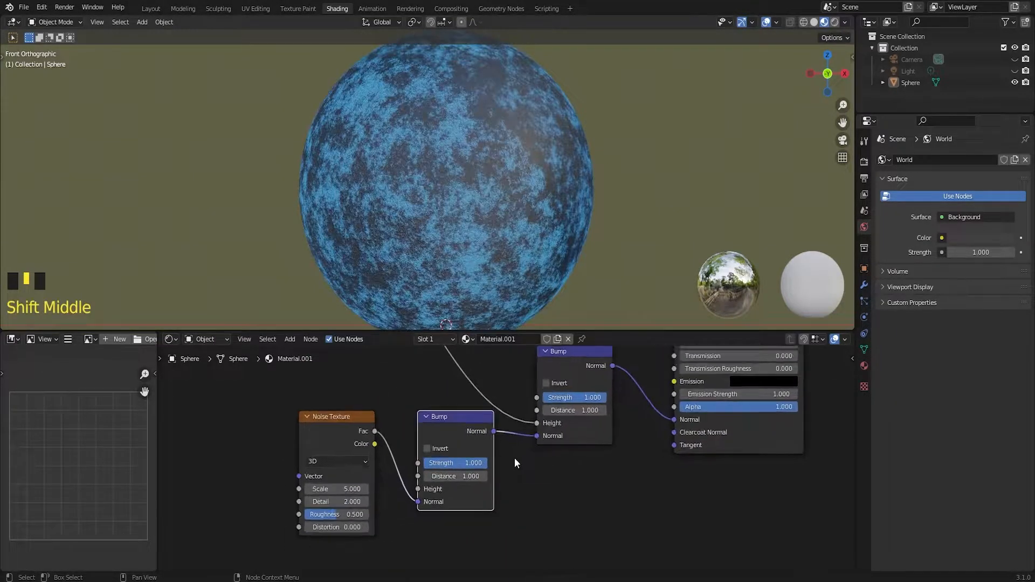
shift+middle_drag(515, 458, 505, 461)
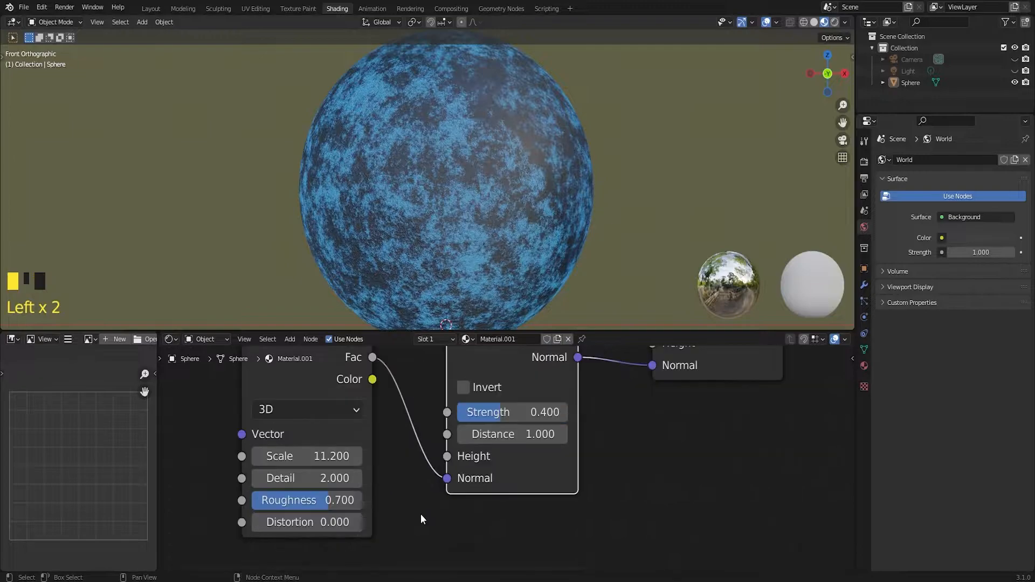
- Undo the last value edits, and set the second Bump's strength to 0.4 and the Noise Texture's scale to 20 and roughness to 0.7
key(ctrl+z)
key(ctrl+z)
key(ctrl+z)
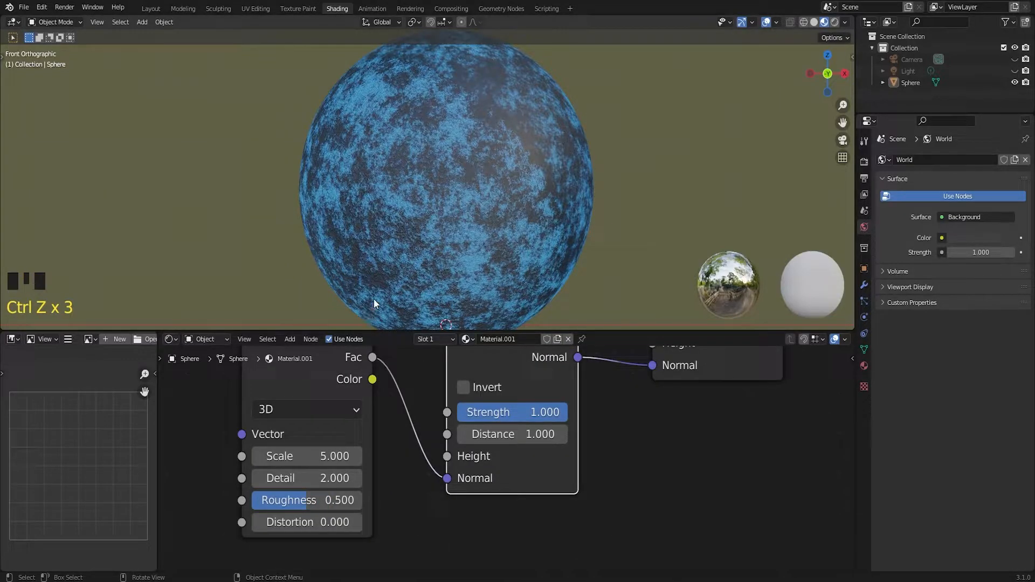
click(375, 302)
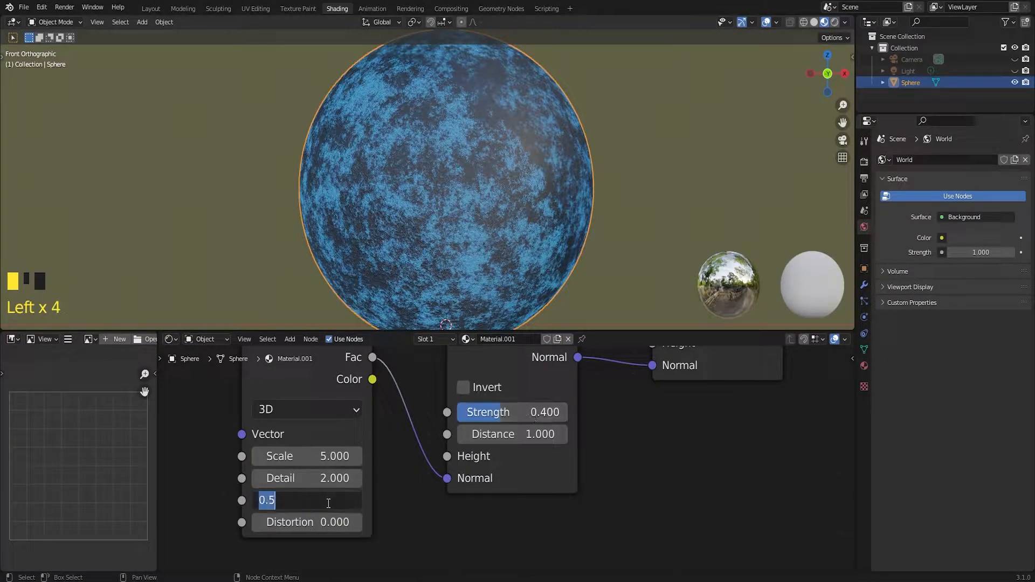
drag(305, 457, 358, 456)
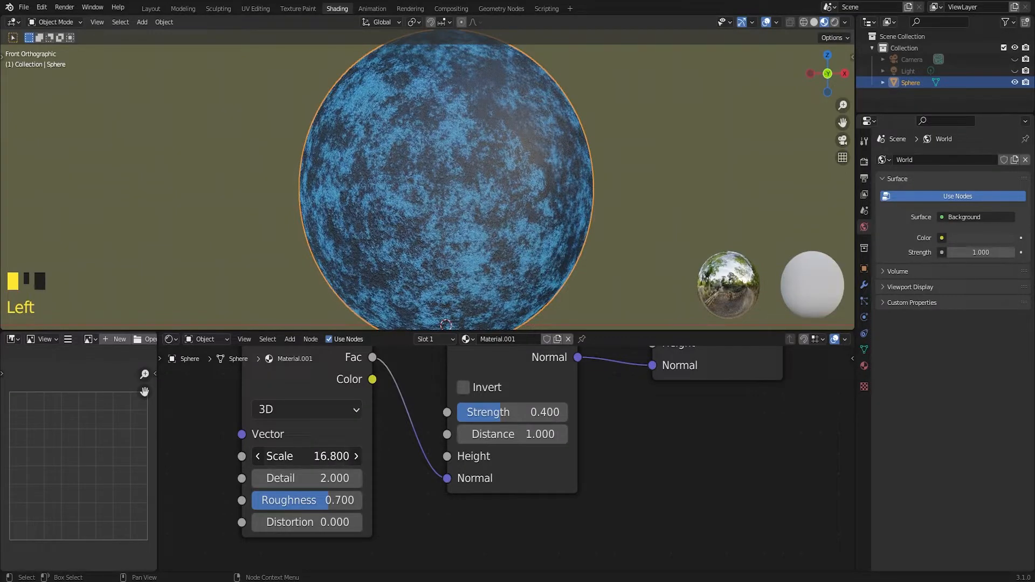
- Brighten the ColorRamp's dark blue first stop to a value of 0.291
scroll(444, 410, down, 7)
middle_drag(453, 412, 434, 471)
middle_drag(663, 372, 640, 562)
scroll(573, 452, up, 2)
scroll(574, 452, up, 1)
middle_drag(574, 452, 583, 481)
click(522, 435)
drag(517, 298, 516, 256)
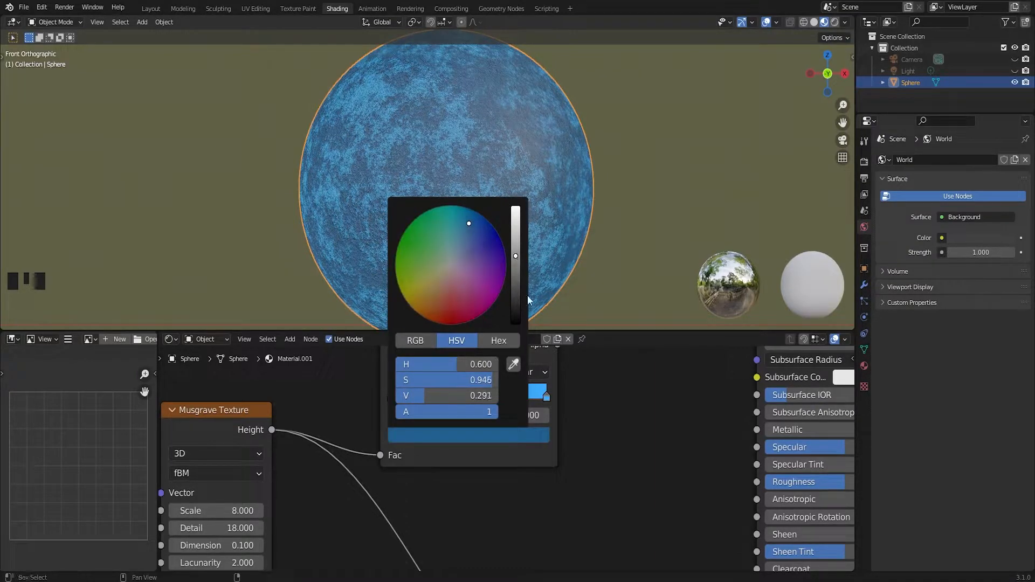
- Darken the ColorRamp's light blue end stop to a medium blue
double_click(547, 398)
click(510, 436)
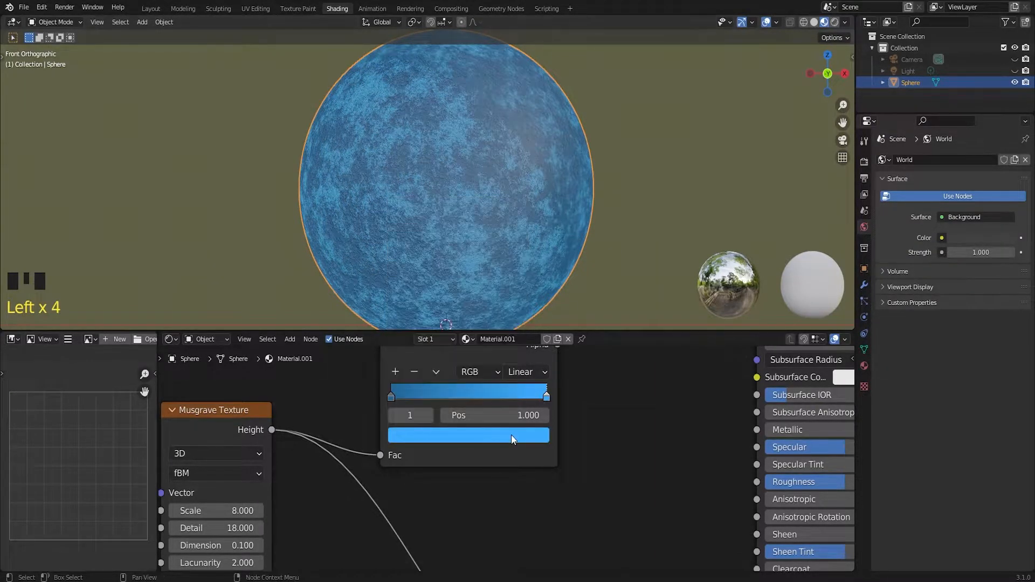
click(513, 435)
drag(517, 210, 516, 247)
- Insert an RGB Curves node between the ColorRamp and the Principled BSDF's Base Color
scroll(641, 402, down, 2)
middle_drag(642, 403, 439, 428)
key(shift+a)
click(495, 448)
click(515, 486)
click(515, 412)
- Shape the RGB curve with three added points, including ones at about 0.636, 0.813 and 0.573, 0.531
scroll(439, 428, up, 1)
scroll(439, 432, up, 5)
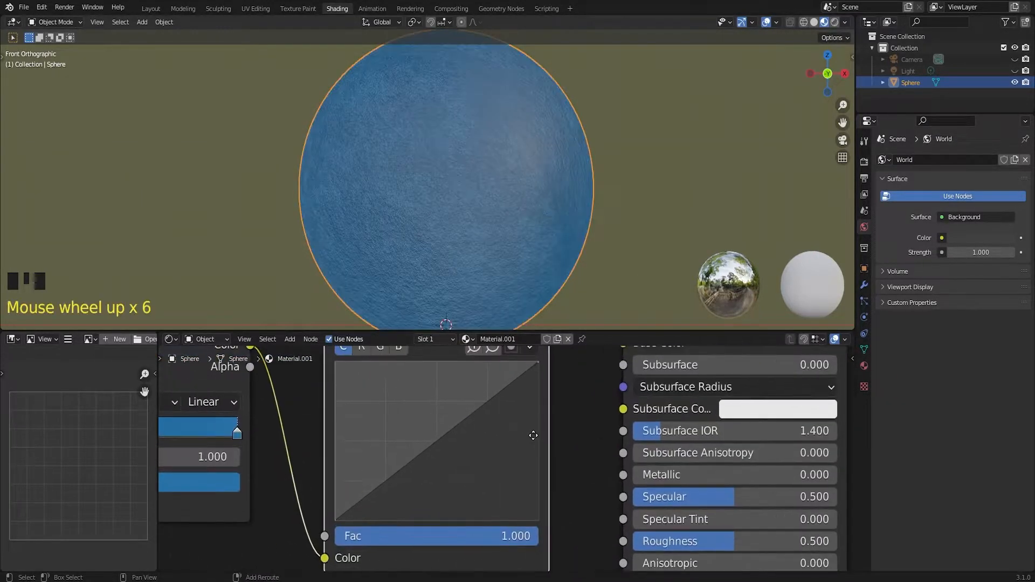
drag(451, 426, 466, 396)
click(410, 427)
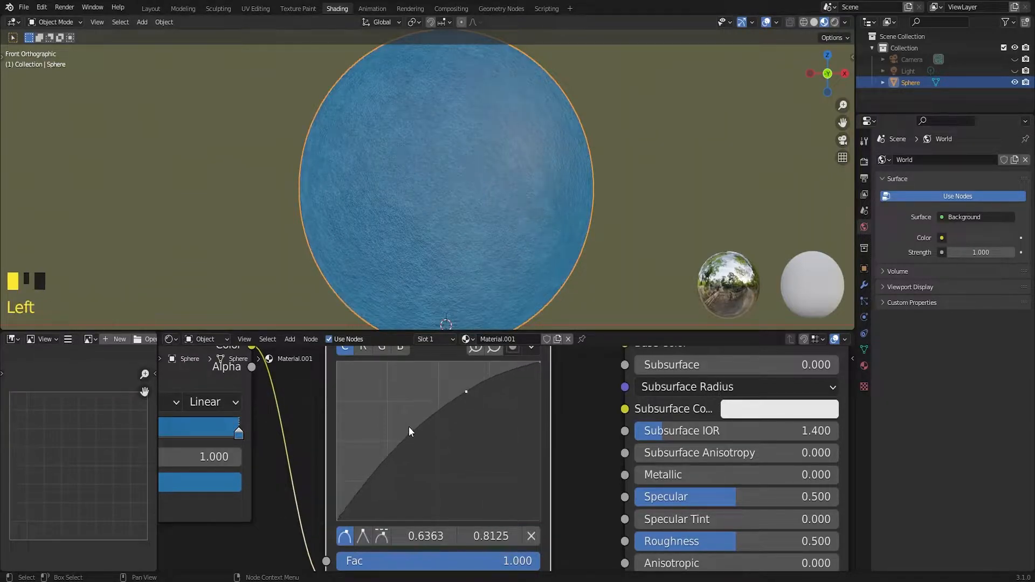
click(407, 433)
click(453, 436)
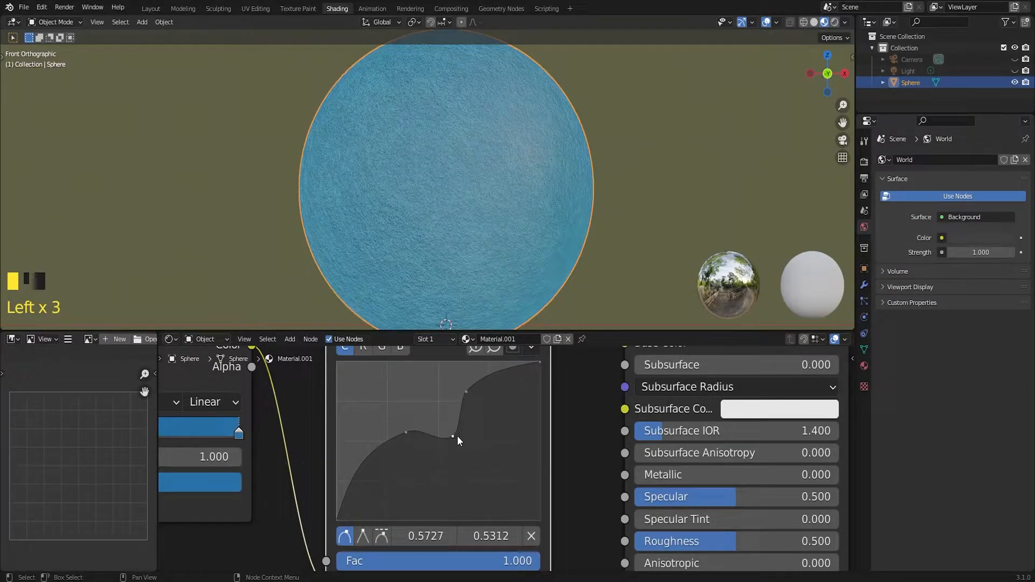
- Darken both blue stops of the ColorRamp, bringing the end stop's value to 0.09
scroll(517, 446, down, 4)
middle_drag(317, 430, 412, 433)
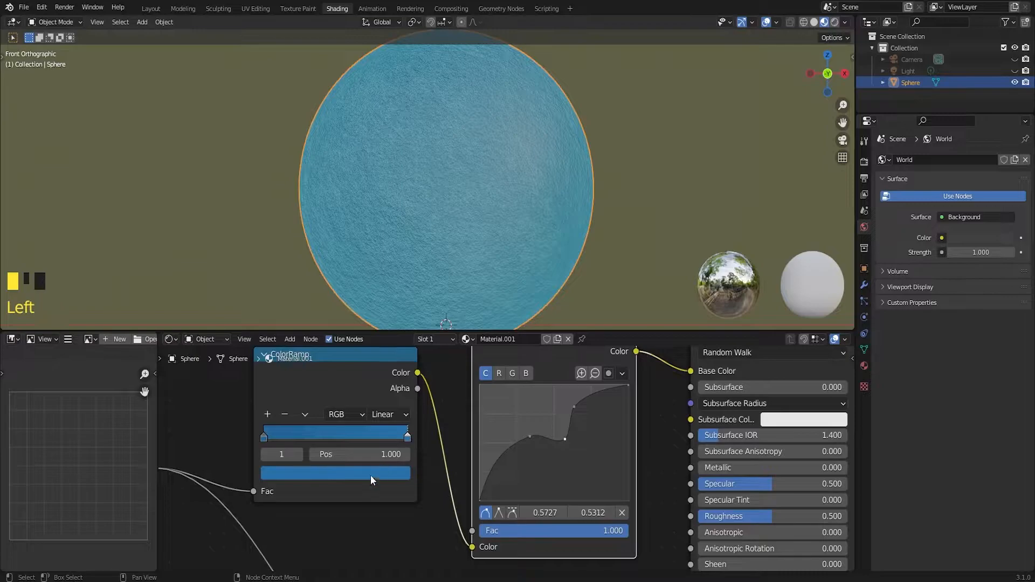
click(342, 472)
drag(378, 298, 378, 333)
click(340, 473)
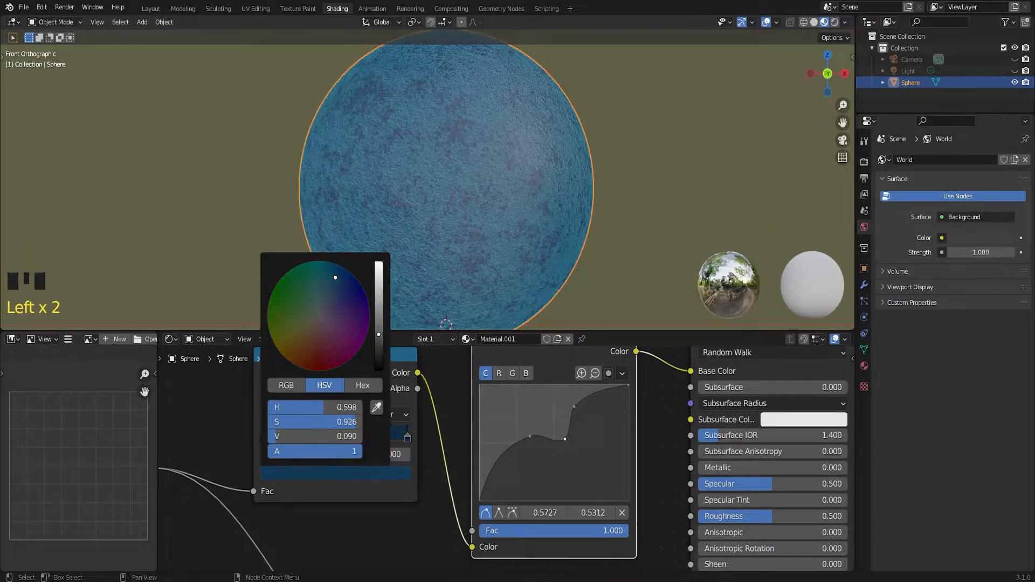
- Move the Noise Texture's Fac link from the second Bump's Normal input to its Height input
scroll(470, 482, down, 4)
scroll(425, 477, up, 5)
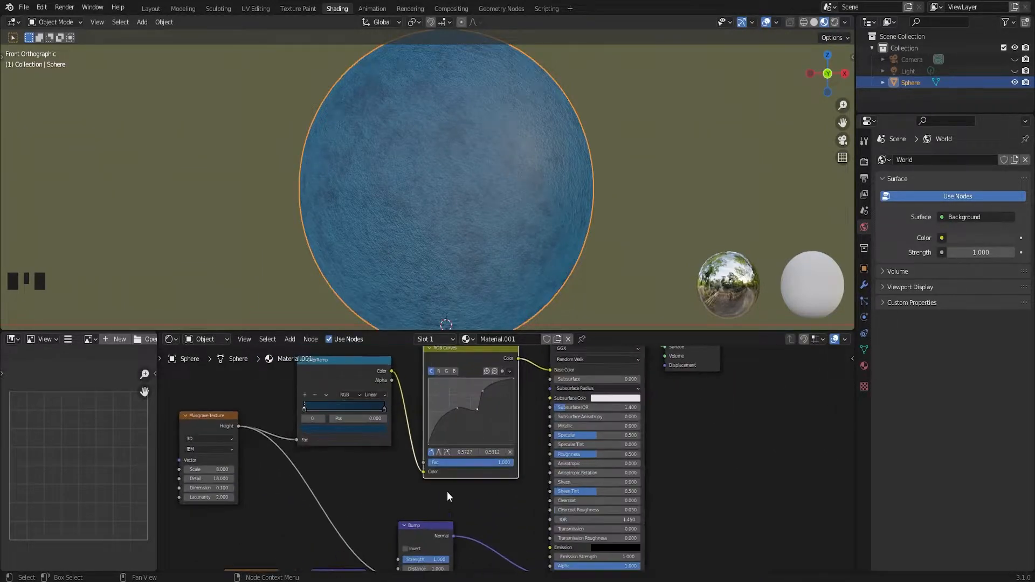
middle_drag(480, 524, 469, 466)
drag(366, 508, 367, 493)
- Duplicate the second Bump node and connect the copy's output to the second Bump's Normal input
scroll(542, 441, down, 2)
middle_drag(550, 442, 555, 432)
scroll(592, 464, up, 2)
middle_drag(494, 522, 520, 502)
key(shift+d)
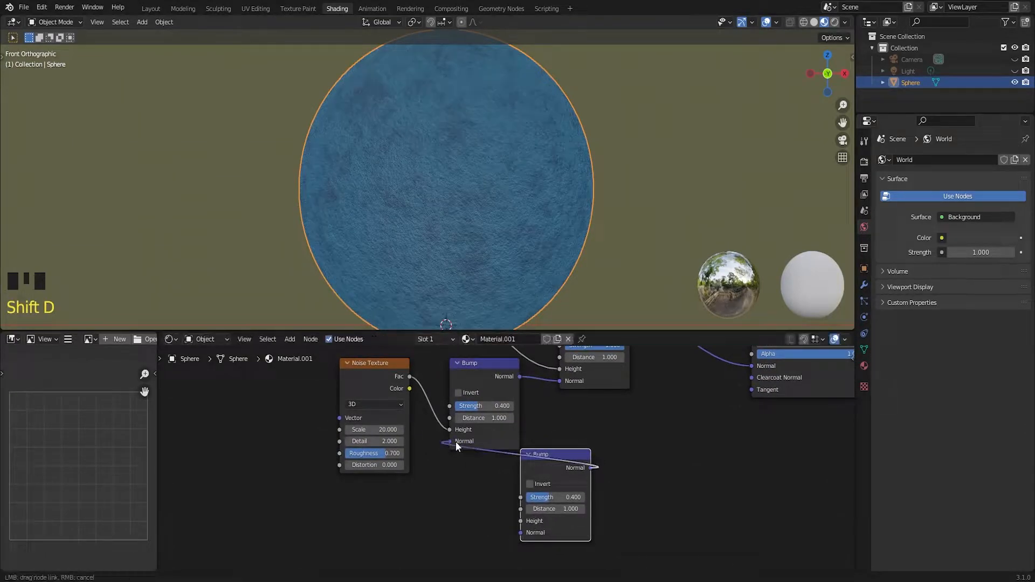
drag(455, 441, 454, 442)
- Add a Voronoi Texture node and connect its Color to the duplicated Bump's Height input
key(shift+a)
click(407, 451)
text(n)
key(BackSpace)
text(vorn)
click(446, 462)
click(456, 442)
drag(457, 451, 558, 452)
drag(426, 458, 361, 456)
- Insert a ColorRamp node between the Voronoi Texture and the duplicated Bump
click(481, 501)
key(shift+a)
click(444, 447)
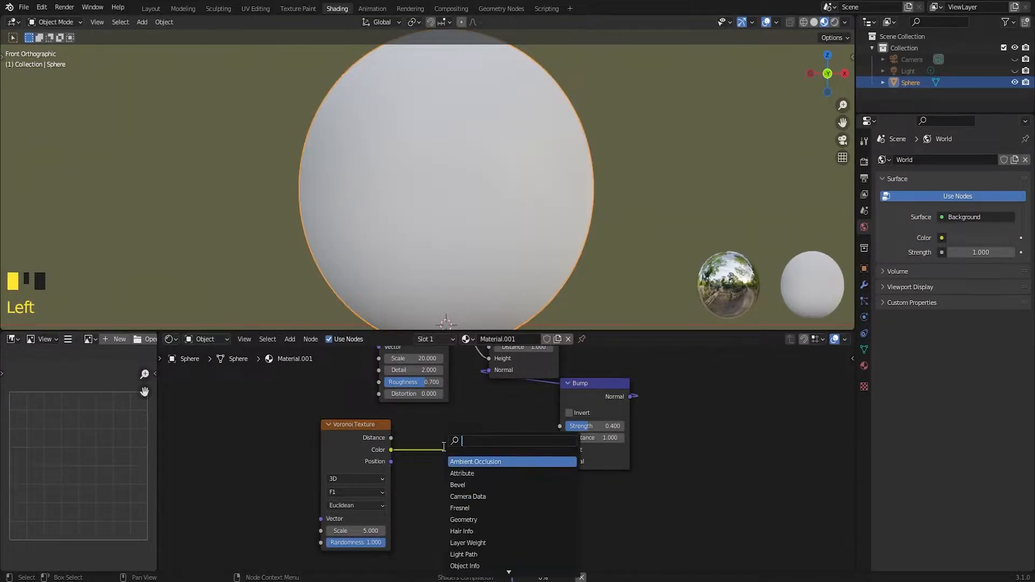
text(col)
click(474, 461)
click(474, 448)
- Add a Mapping node and connect it to the Voronoi Texture's Vector input
middle_drag(578, 453, 742, 443)
scroll(518, 464, down, 7)
scroll(568, 474, up, 10)
scroll(570, 474, up, 1)
middle_drag(570, 475, 451, 453)
click(412, 498)
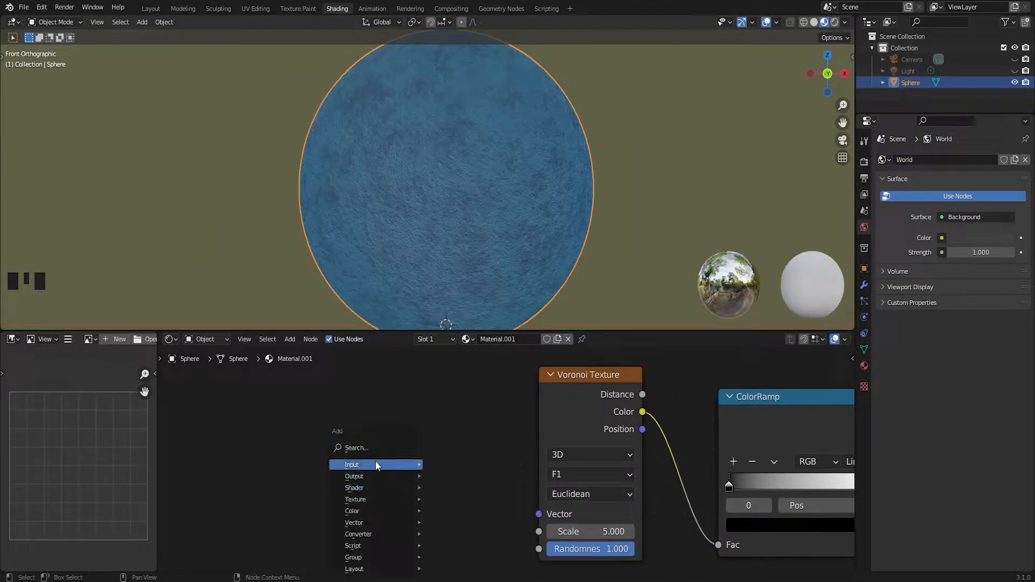
text(m)
key(Return)
click(490, 413)
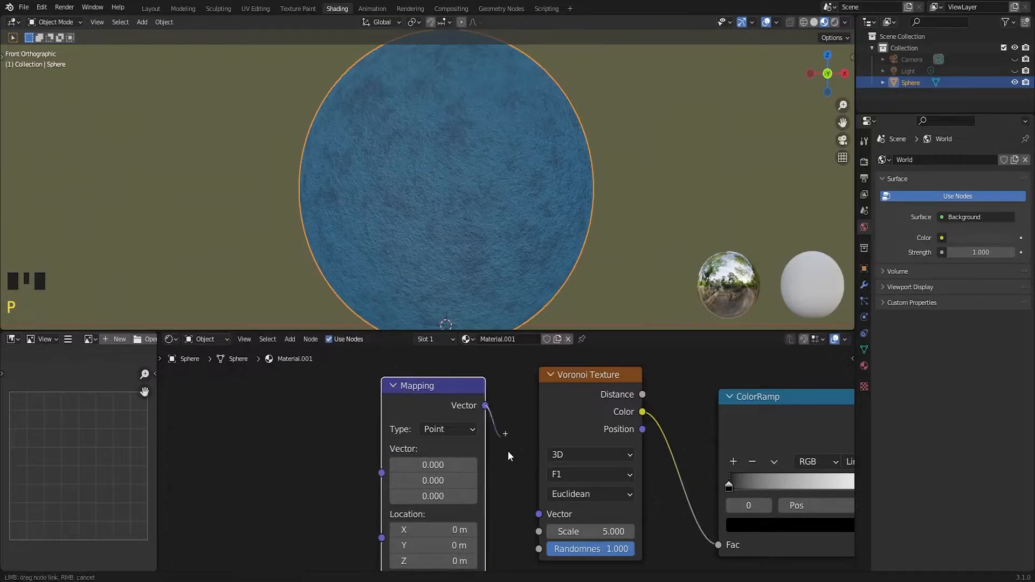
drag(487, 421, 538, 514)
- Add a Texture Coordinate node and feed its UV output into the Mapping node's Vector input
scroll(515, 419, down, 3)
scroll(507, 456, up, 2)
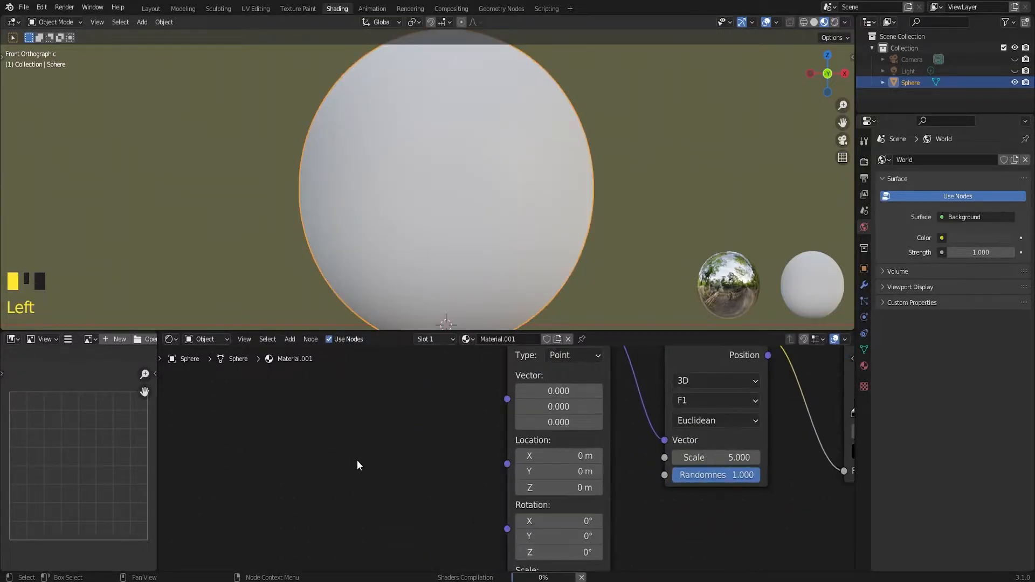
key(shift+a)
text(texture co)
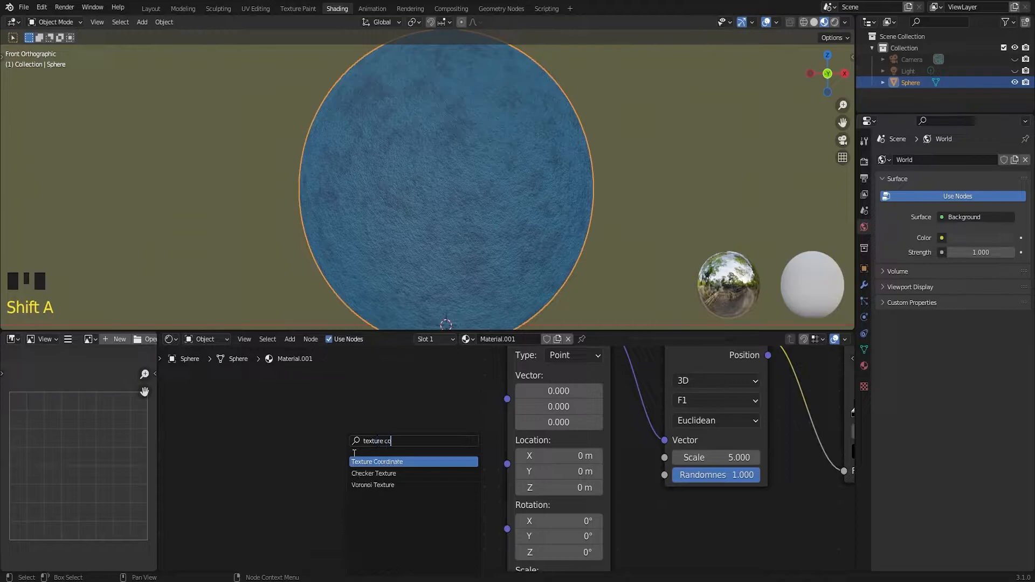
key(Return)
click(435, 467)
scroll(396, 418, up, 2)
drag(370, 395, 452, 403)
scroll(555, 445, down, 3)
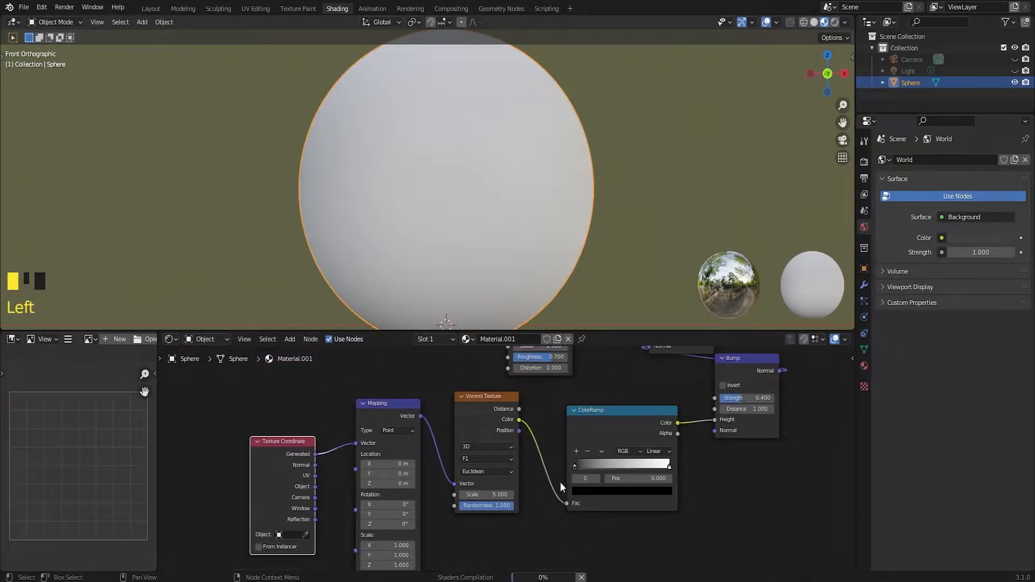
scroll(344, 388, up, 2)
drag(345, 388, 291, 432)
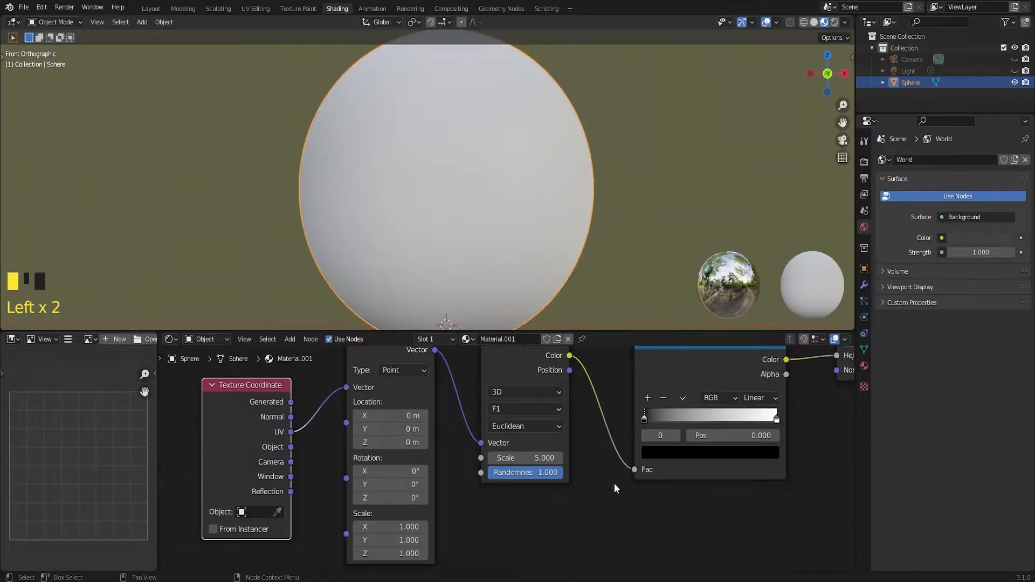
- Feed the new ColorRamp's Fac from the Voronoi Texture's Distance output instead of Color
scroll(594, 469, down, 3)
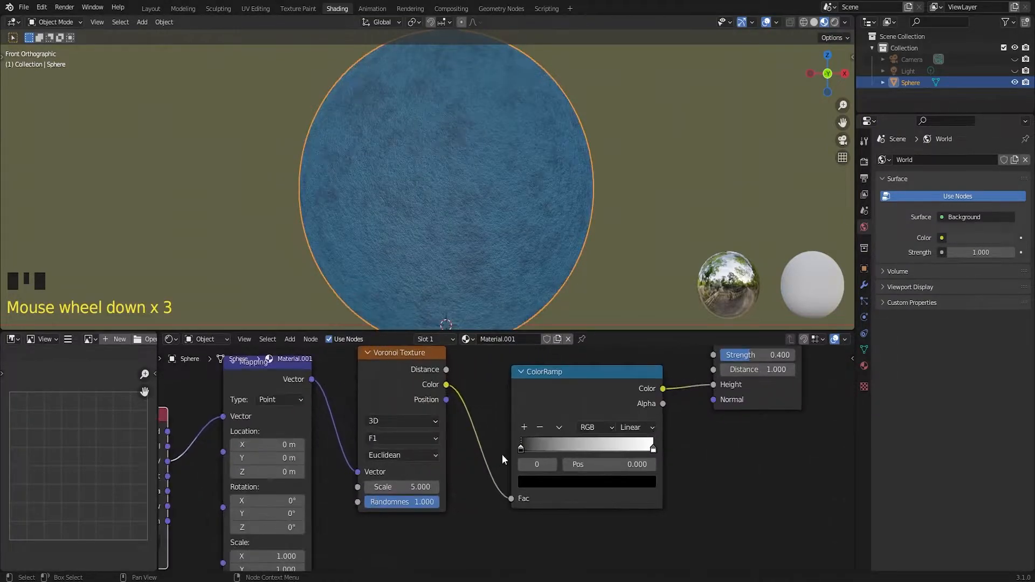
middle_drag(452, 444, 485, 442)
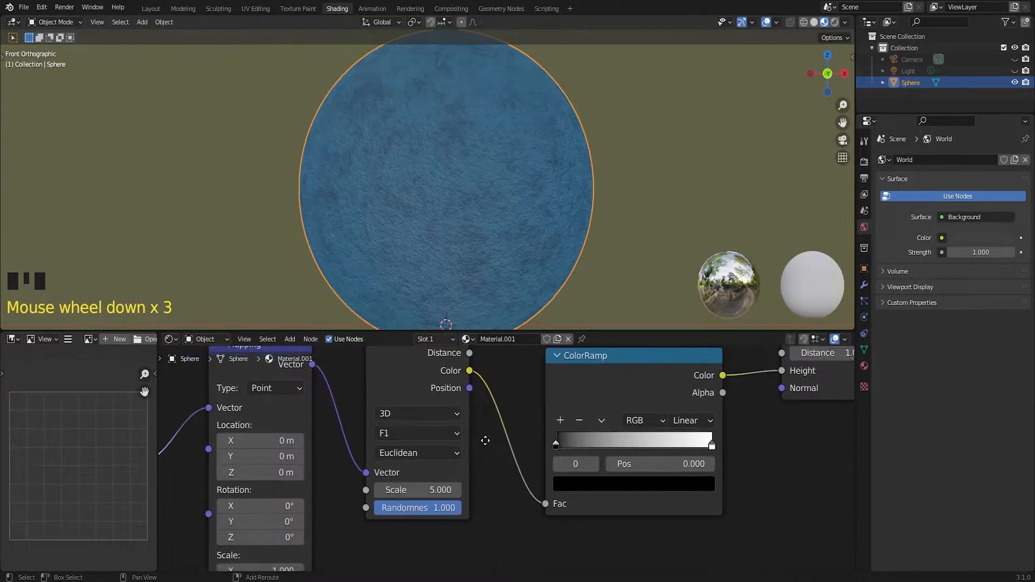
middle_drag(545, 491, 474, 511)
drag(475, 523, 429, 484)
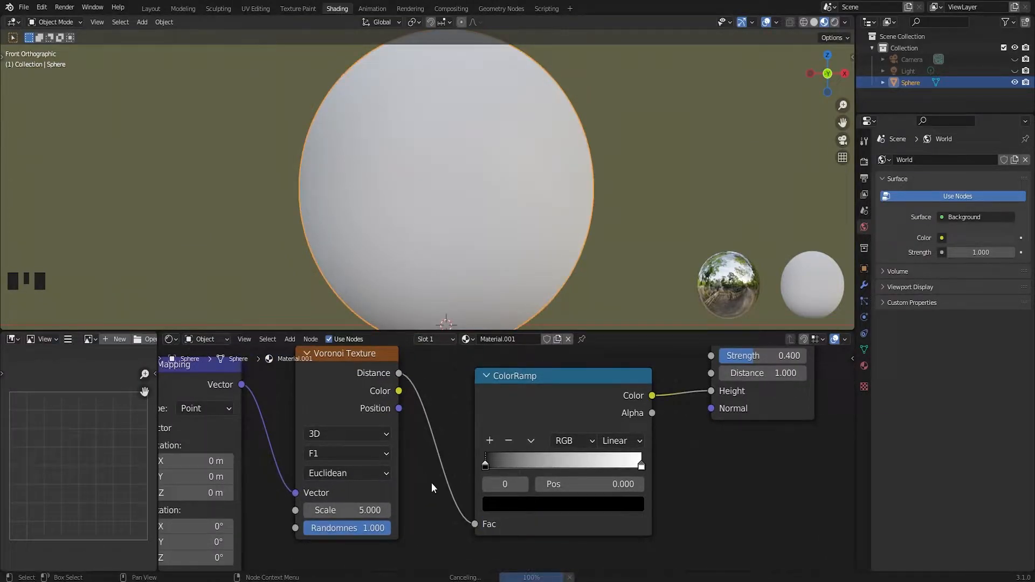
- Preview the Voronoi pattern by linking its ColorRamp's Color output to the Principled BSDF's Base Color
scroll(502, 475, down, 9)
middle_drag(648, 399, 475, 528)
scroll(486, 523, down, 4)
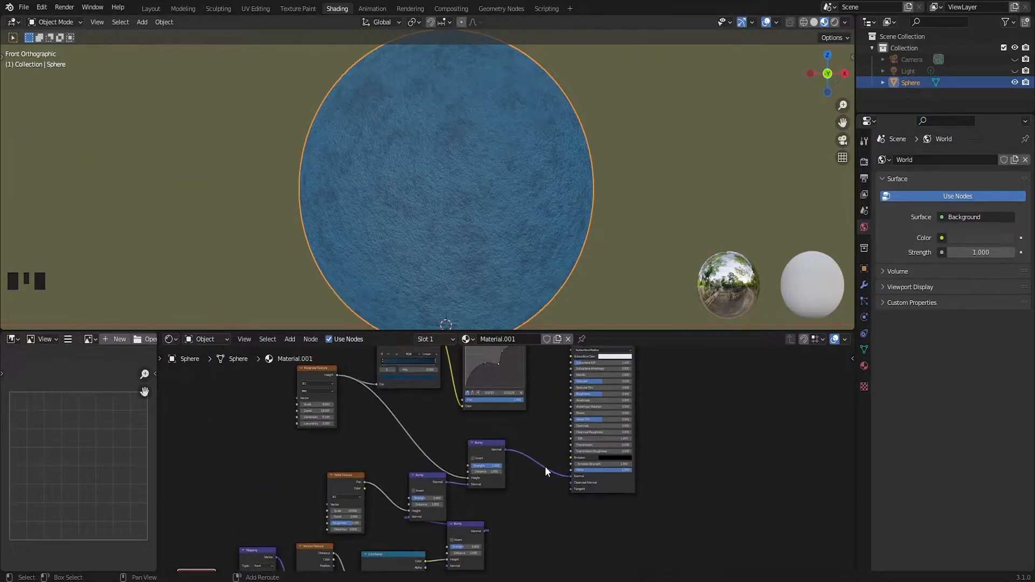
scroll(540, 475, down, 4)
drag(447, 534, 560, 376)
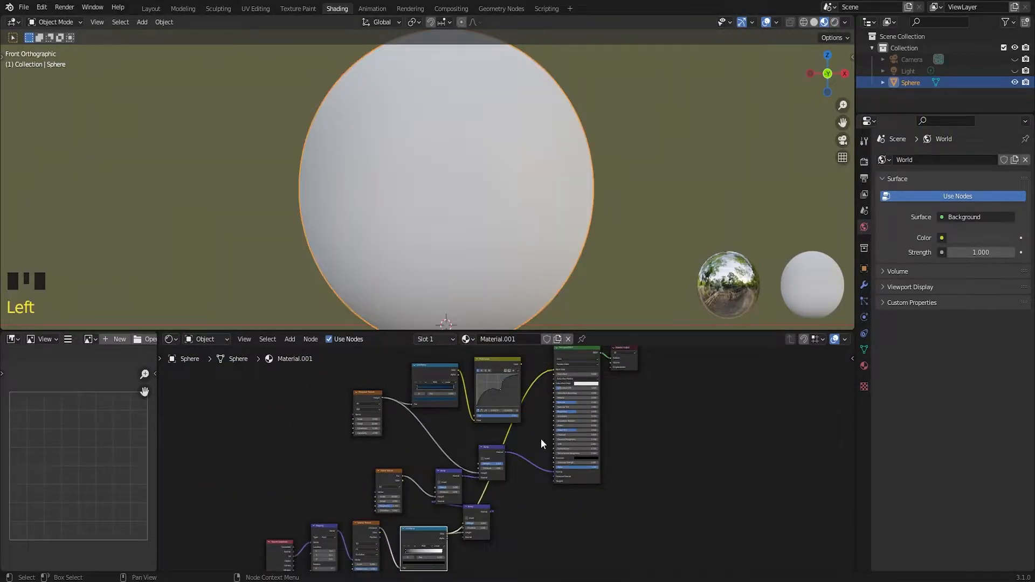
- Move the black stop of the Voronoi ColorRamp to position 0.864
scroll(495, 477, up, 4)
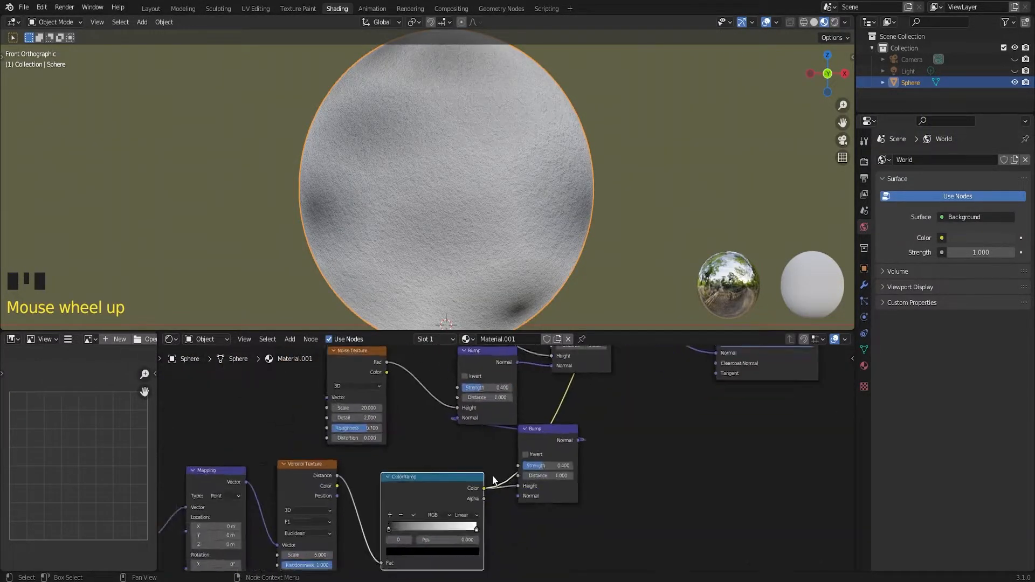
scroll(495, 477, up, 4)
middle_drag(271, 512, 248, 503)
click(309, 513)
drag(380, 479, 477, 481)
- Set the Voronoi Texture to F2 and Manhattan with scale 67.7 and randomness 0, and its Mapping's X location to 1.2 m
middle_drag(194, 474, 464, 442)
middle_drag(364, 482, 422, 463)
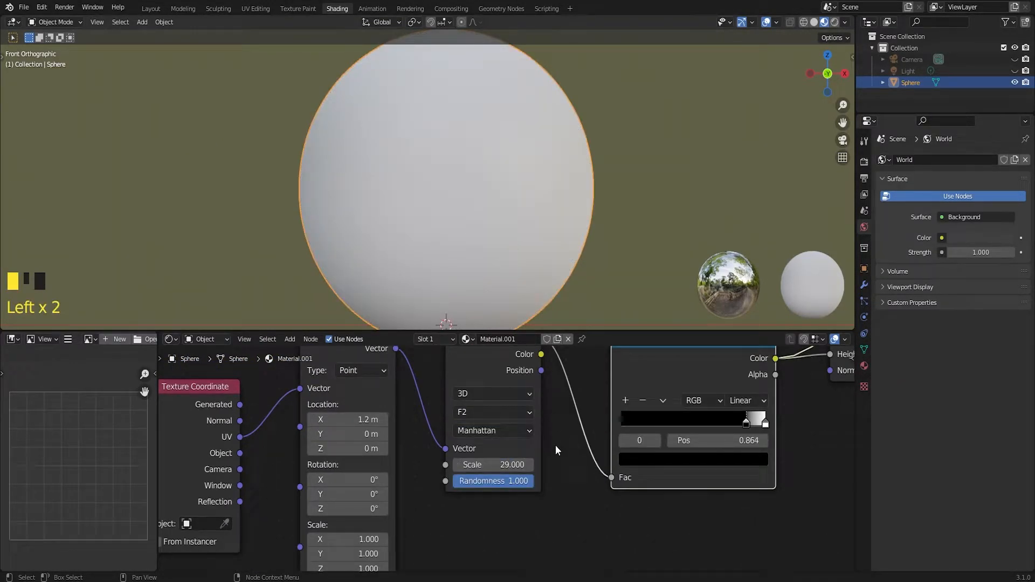
drag(497, 484, 526, 465)
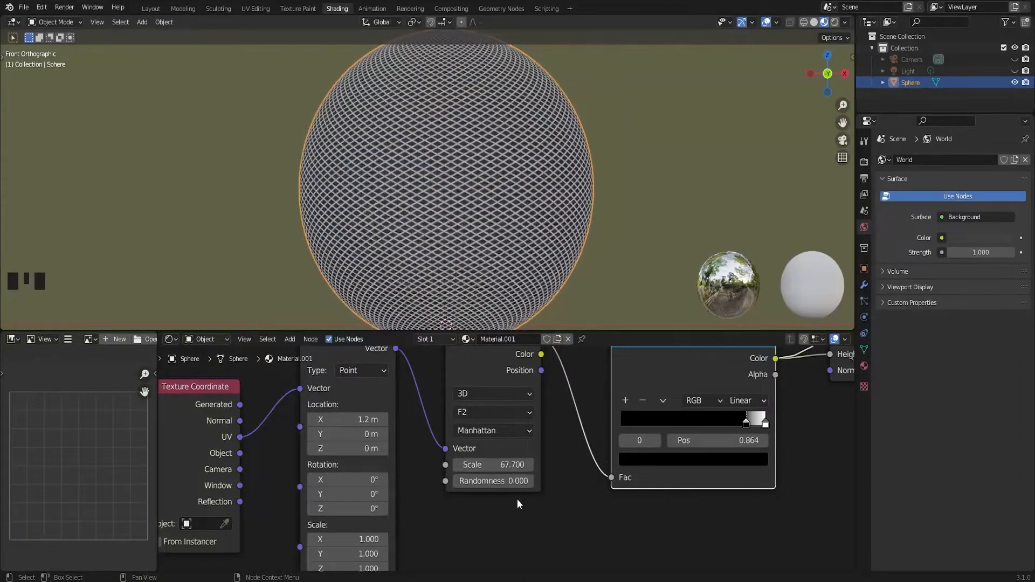
- Connect the RGB Curves' Color output to the Principled BSDF's Base Color in place of the Voronoi ColorRamp
scroll(517, 496, down, 4)
middle_drag(769, 420, 464, 520)
scroll(534, 442, up, 3)
drag(387, 476, 408, 493)
scroll(509, 464, down, 5)
middle_drag(576, 434, 520, 563)
middle_drag(559, 418, 455, 570)
drag(491, 400, 459, 399)
drag(425, 386, 493, 398)
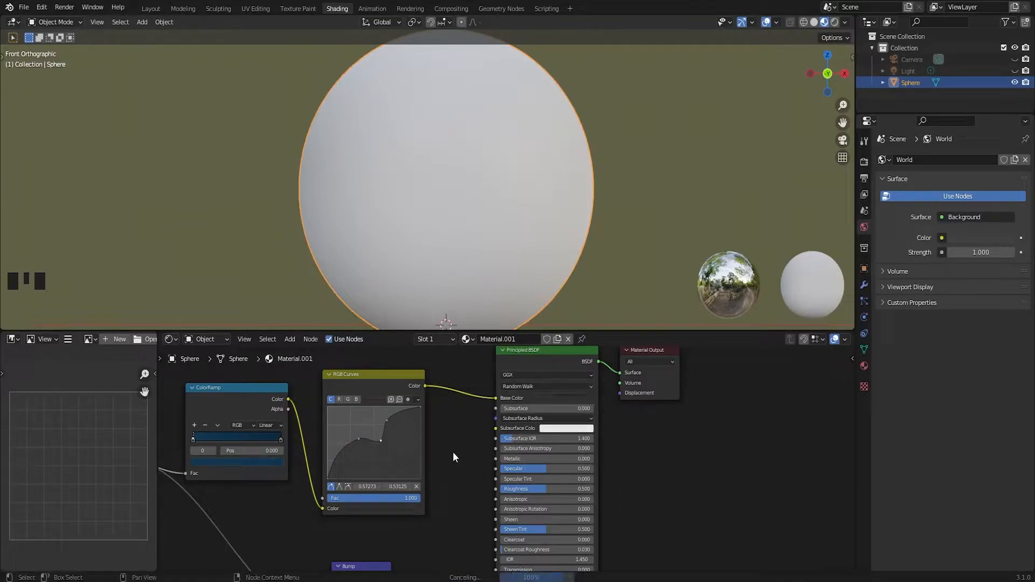
- Remove the link from the Voronoi ColorRamp to its Bump's Normal input, keeping only the Height link
scroll(454, 448, down, 3)
middle_drag(454, 448, 507, 371)
scroll(519, 456, up, 6)
drag(350, 478, 349, 469)
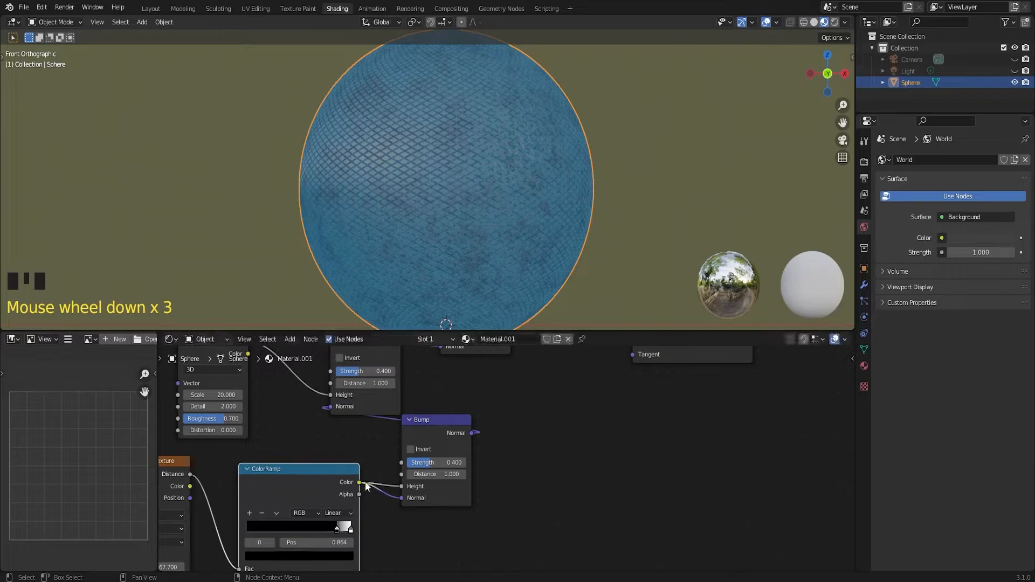
drag(401, 498, 416, 520)
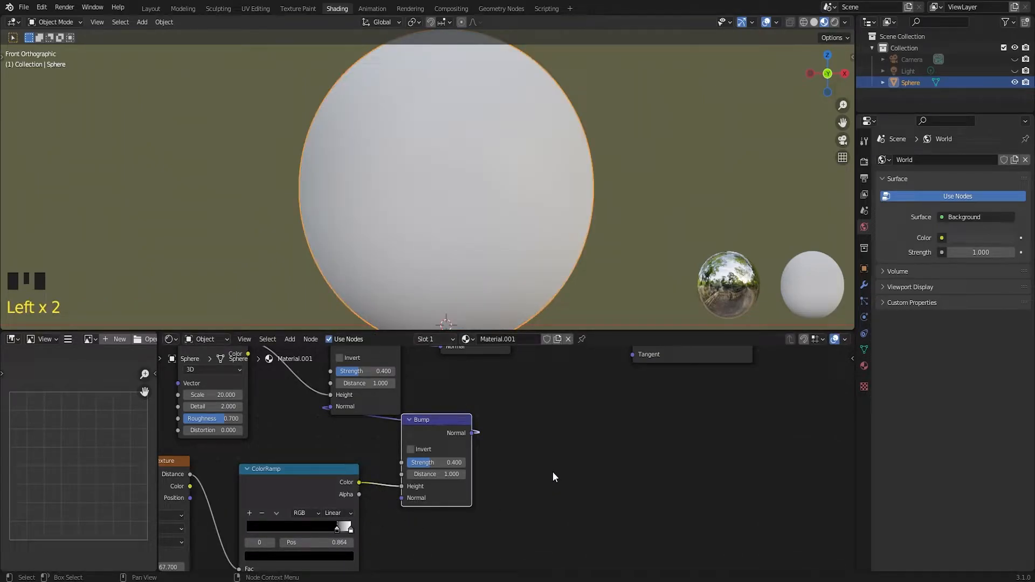
- Duplicate the Texture Coordinate and Mapping pair beside the Musgrave Texture and connect the copied Mapping to its Vector input
scroll(240, 439, down, 6)
middle_drag(250, 418, 423, 550)
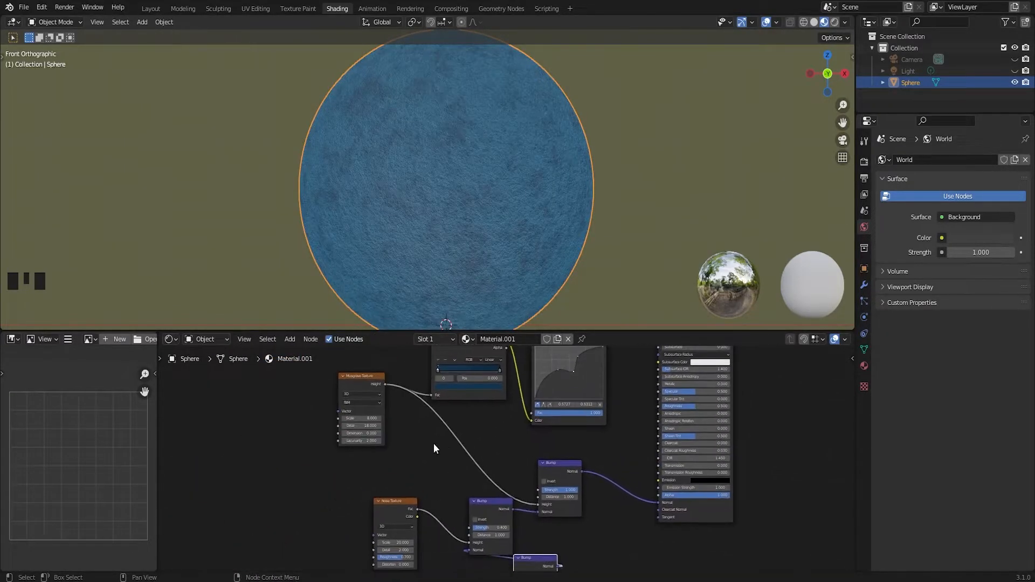
middle_drag(424, 436, 467, 423)
drag(295, 458, 399, 500)
middle_drag(423, 420, 377, 507)
key(shift+d)
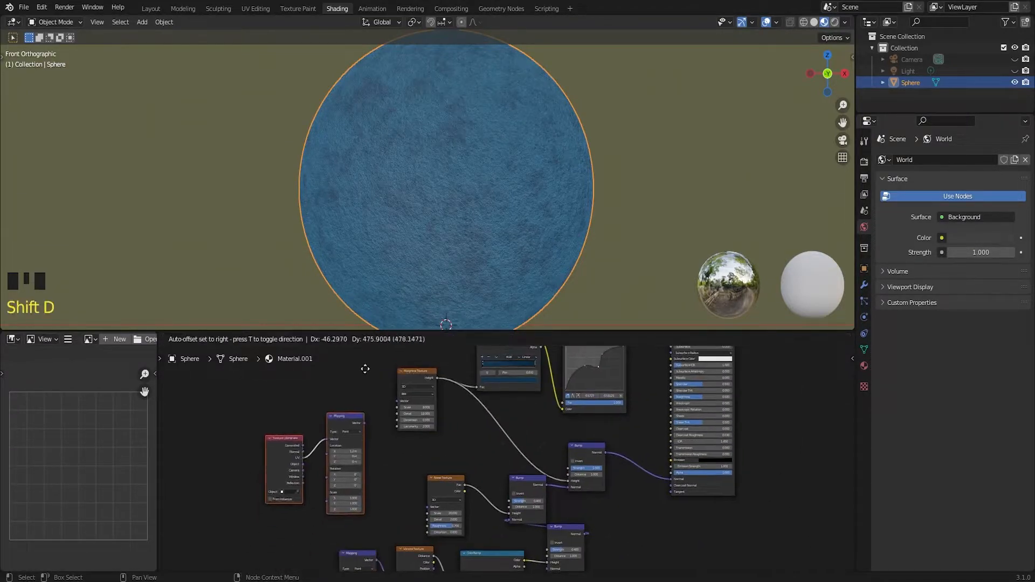
click(360, 517)
scroll(284, 478, up, 3)
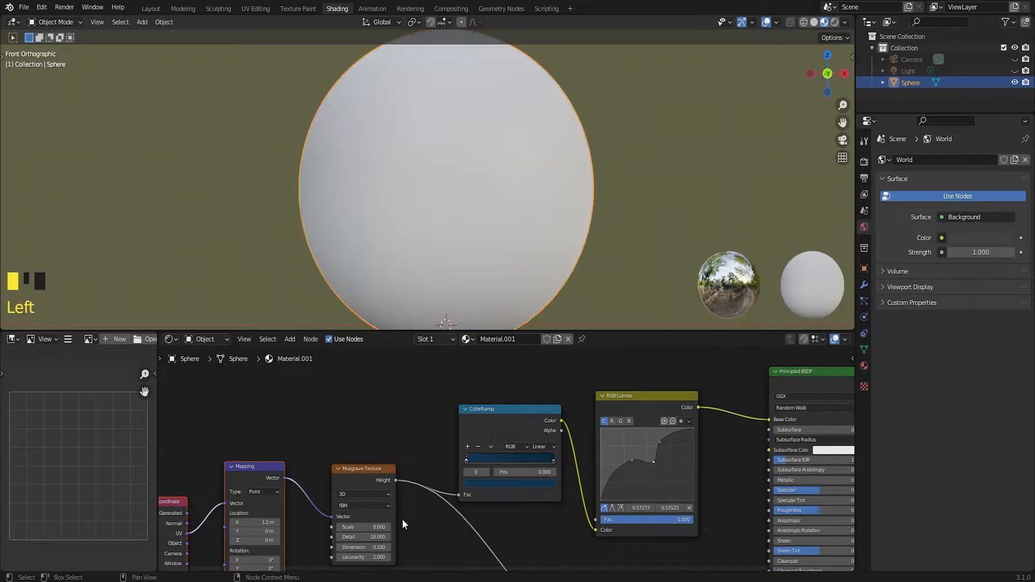
- Feed the copied Mapping node from Object coordinates and also connect its Vector output to the Noise Texture's Vector input
middle_drag(387, 489, 486, 409)
mouse_move(321, 425)
mouse_down()
mouse_move(293, 463)
mouse_move(319, 438)
mouse_up()
shift+middle_drag(443, 472, 331, 424)
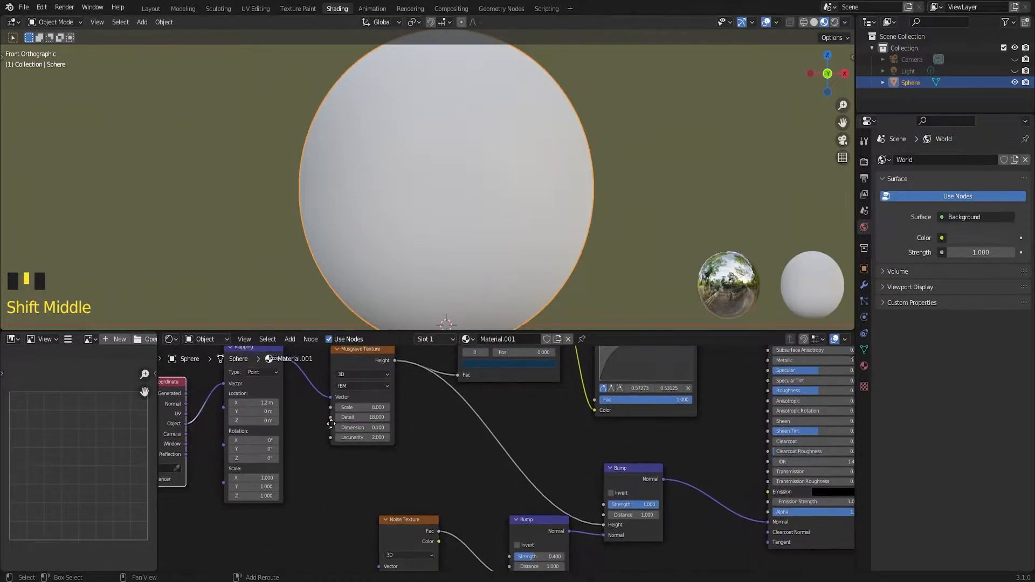
drag(283, 358, 379, 507)
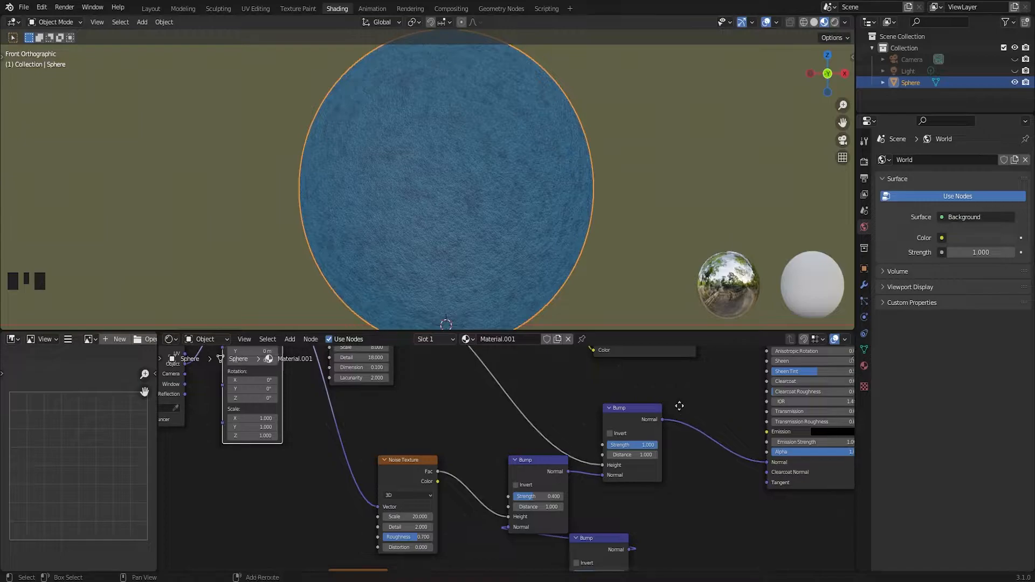
- Set the Strength of the Bump node feeding the Principled BSDF to 0.4
scroll(683, 406, up, 3)
click(493, 414)
text(0.4)
key(Return)
click(508, 148)
scroll(428, 174, up, 4)
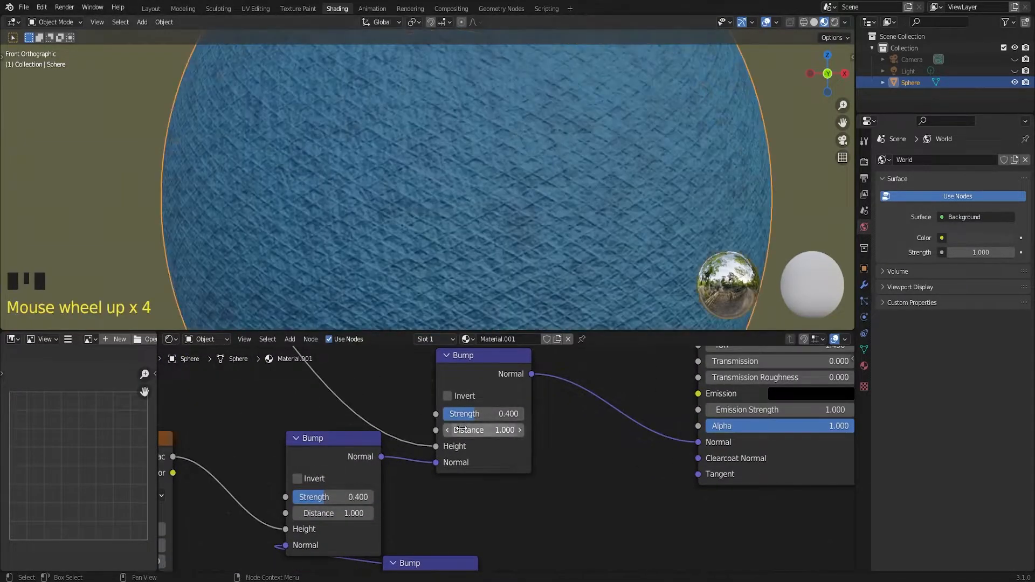
- Raise the Strength of the Bump node fed by the Voronoi ColorRamp to 1
scroll(492, 431, down, 1)
shift+middle_drag(406, 509, 397, 442)
drag(428, 481, 423, 496)
scroll(494, 472, down, 4)
middle_drag(495, 472, 507, 389)
scroll(507, 389, up, 5)
drag(415, 430, 462, 430)
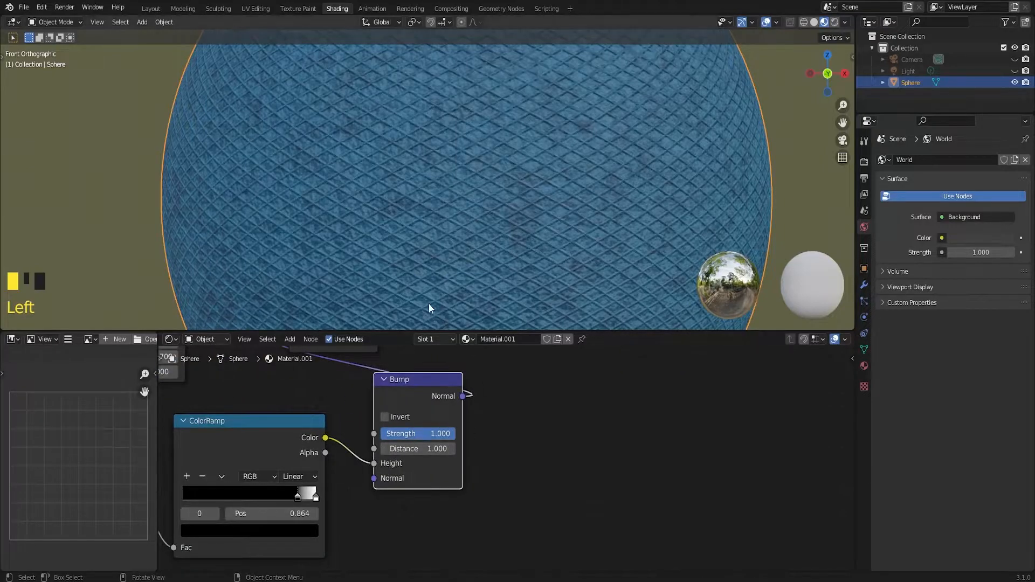
middle_drag(314, 476, 379, 434)
mouse_move(342, 457)
mouse_down()
mouse_move(373, 457)
mouse_move(361, 458)
mouse_up()
scroll(429, 453, down, 1)
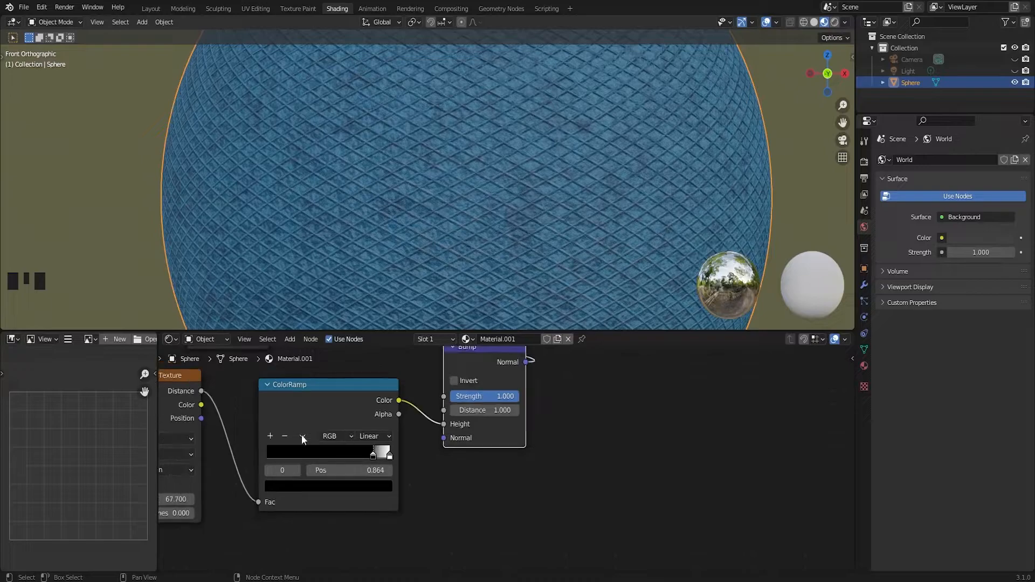
- Try a Scale of 170 on the Voronoi Texture
middle_drag(182, 486, 358, 466)
scroll(357, 466, up, 6)
middle_drag(452, 467, 462, 455)
text(170)
click(457, 231)
scroll(447, 231, up, 4)
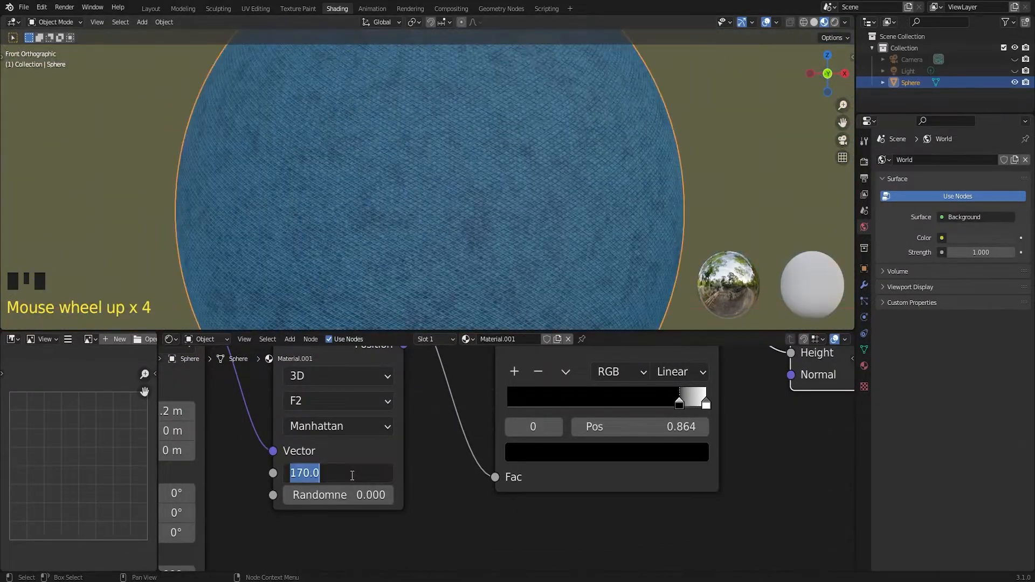
- Try Voronoi Texture scales of 150 and 100, and settle on a Scale of 130
text(150)
click(351, 473)
click(354, 475)
text(100)
key(Return)
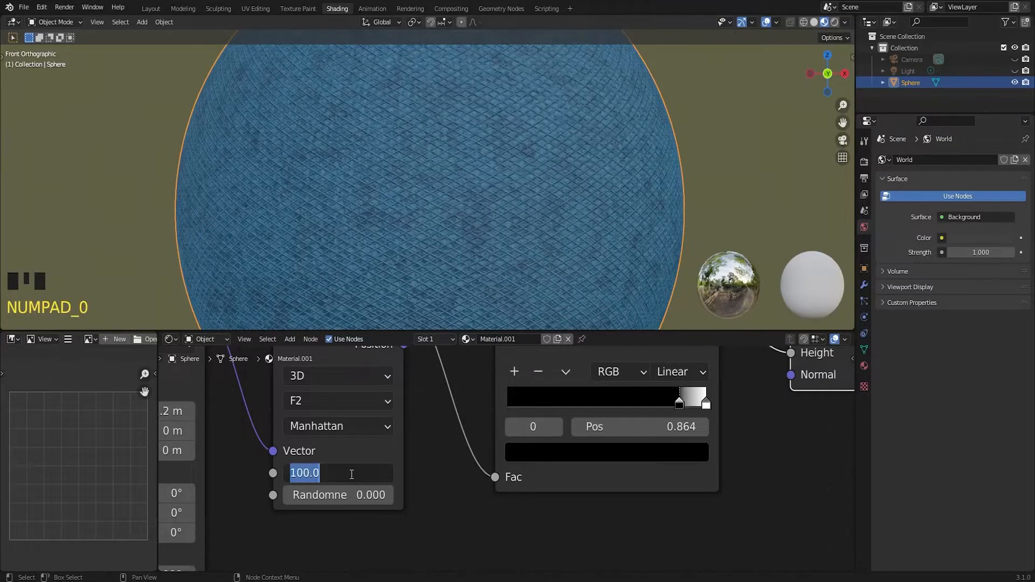
text(130)
key(Return)
- Set the Noise Texture's Bump to Strength 0.25, and the Musgrave Texture's Bump to Strength 0.667 and Distance 6
scroll(617, 428, down, 3)
middle_drag(691, 353, 475, 534)
middle_drag(636, 352, 499, 452)
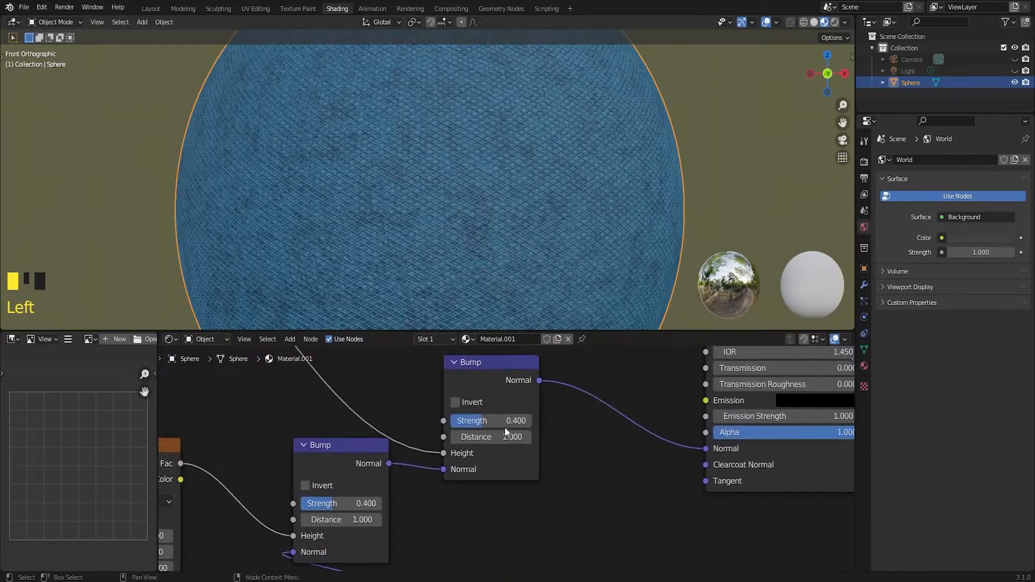
scroll(499, 450, up, 3)
middle_drag(331, 464, 462, 412)
drag(326, 528, 367, 528)
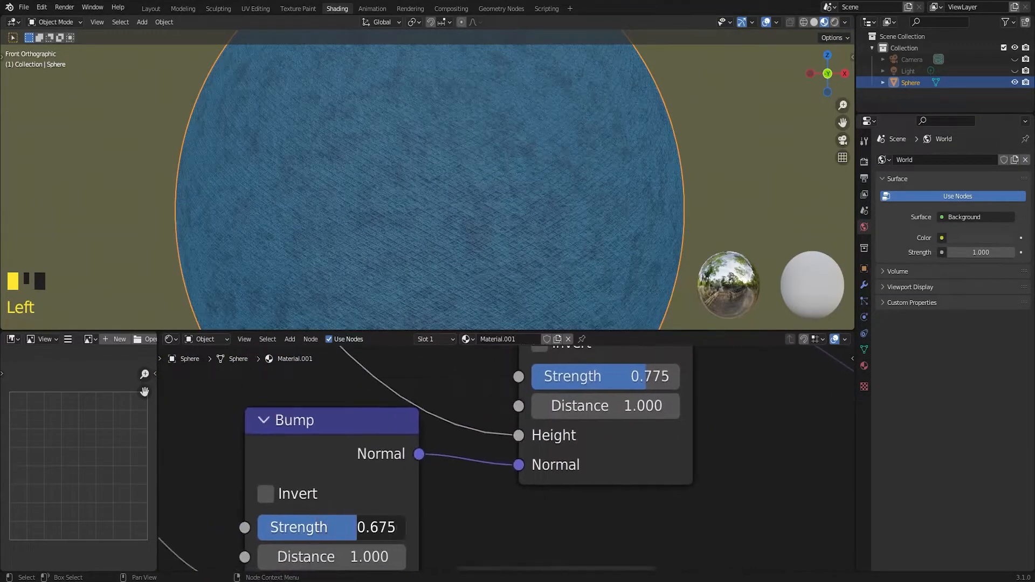
drag(636, 376, 542, 376)
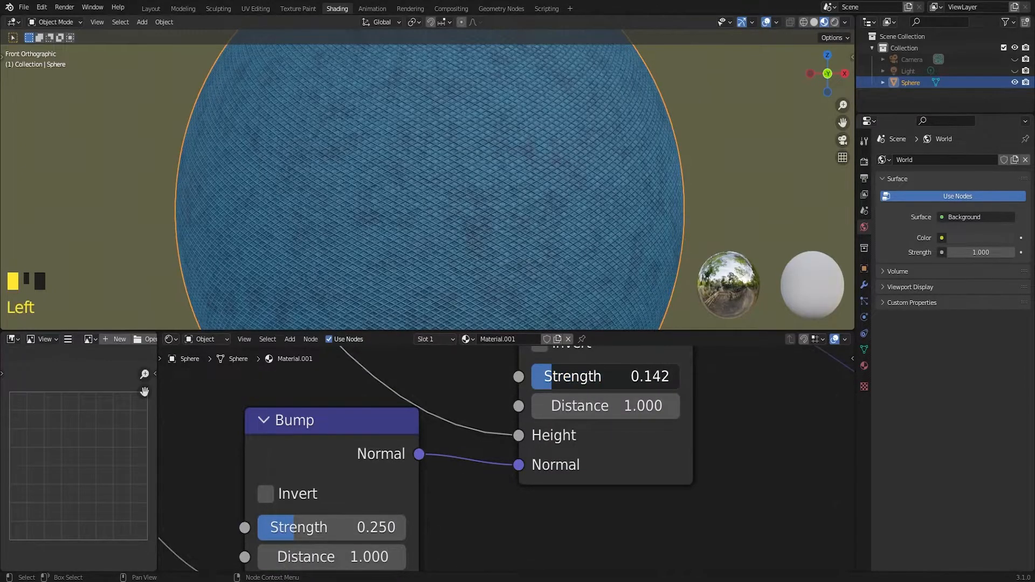
drag(617, 377, 621, 376)
drag(604, 406, 658, 406)
- Move the black stop of the Voronoi ColorRamp to position 0.764
scroll(521, 464, down, 1)
middle_drag(459, 501, 550, 350)
click(619, 484)
middle_drag(619, 484, 588, 424)
drag(588, 513, 666, 512)
scroll(672, 490, down, 1)
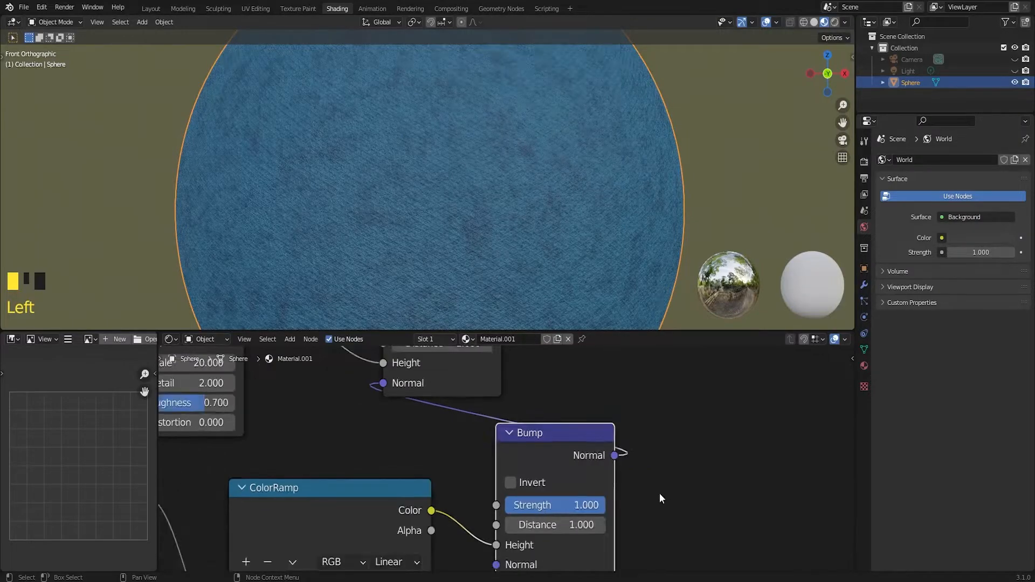
middle_drag(404, 539, 507, 432)
drag(501, 487, 488, 485)
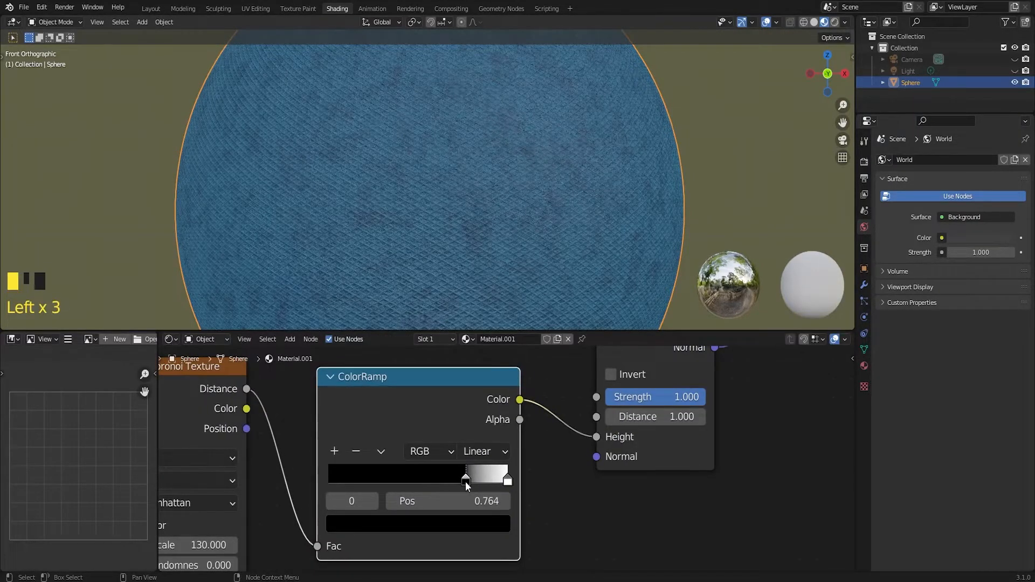
- Set the Noise Texture's Scale to 23.9
scroll(535, 422, down, 6)
middle_drag(324, 488, 480, 428)
scroll(476, 440, up, 8)
mouse_move(470, 457)
mouse_down()
mouse_move(488, 458)
mouse_move(477, 458)
mouse_up()
scroll(349, 478, down, 3)
middle_drag(331, 486, 416, 503)
middle_drag(647, 367, 426, 520)
middle_drag(526, 358, 552, 468)
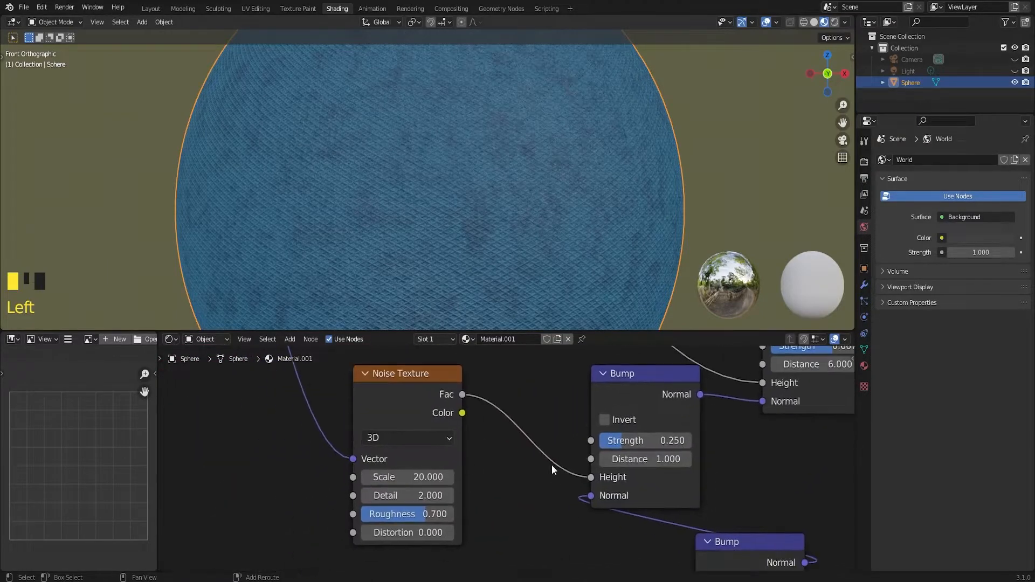
middle_drag(587, 380, 537, 516)
scroll(537, 516, down, 7)
- Set the Musgrave Texture's Scale to 12.5
middle_drag(466, 488, 399, 535)
scroll(431, 515, up, 7)
middle_drag(184, 461, 543, 455)
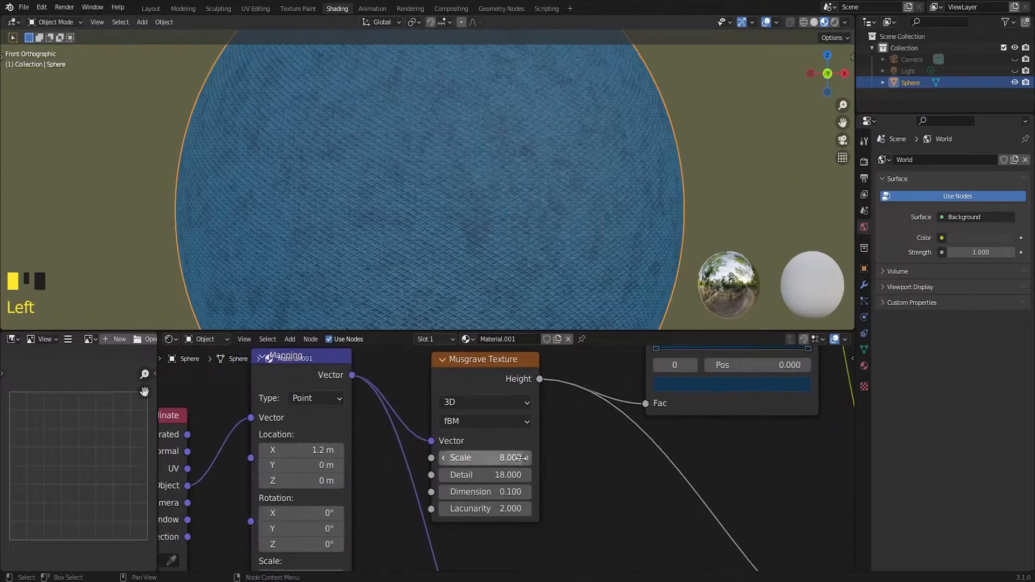
scroll(494, 461, down, 8)
- Move the end stop of the blue ColorRamp fed by the Musgrave Texture to position 0.436
middle_drag(755, 547, 506, 557)
scroll(446, 432, up, 4)
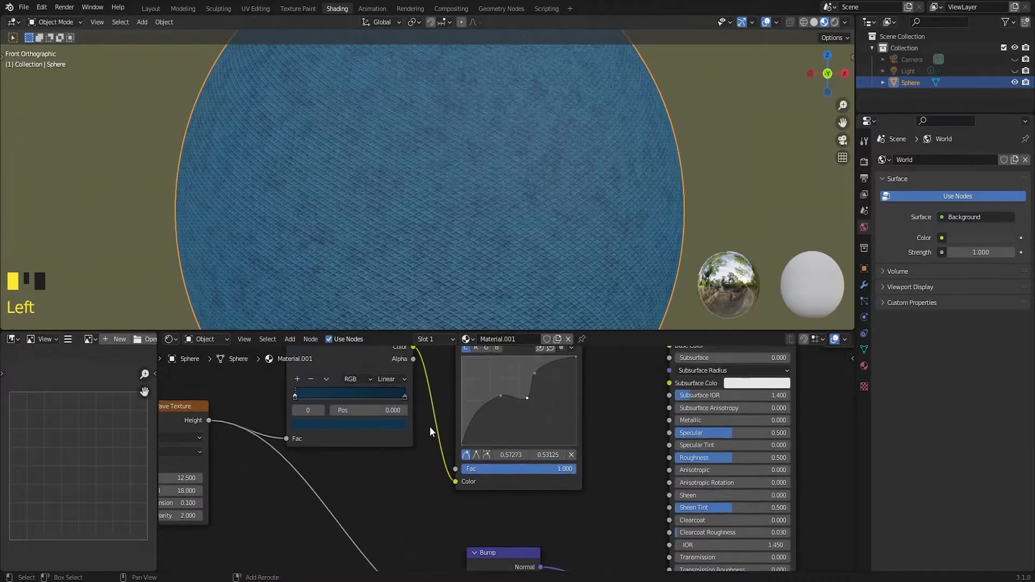
middle_drag(300, 399, 409, 432)
scroll(409, 431, up, 8)
drag(576, 433, 537, 432)
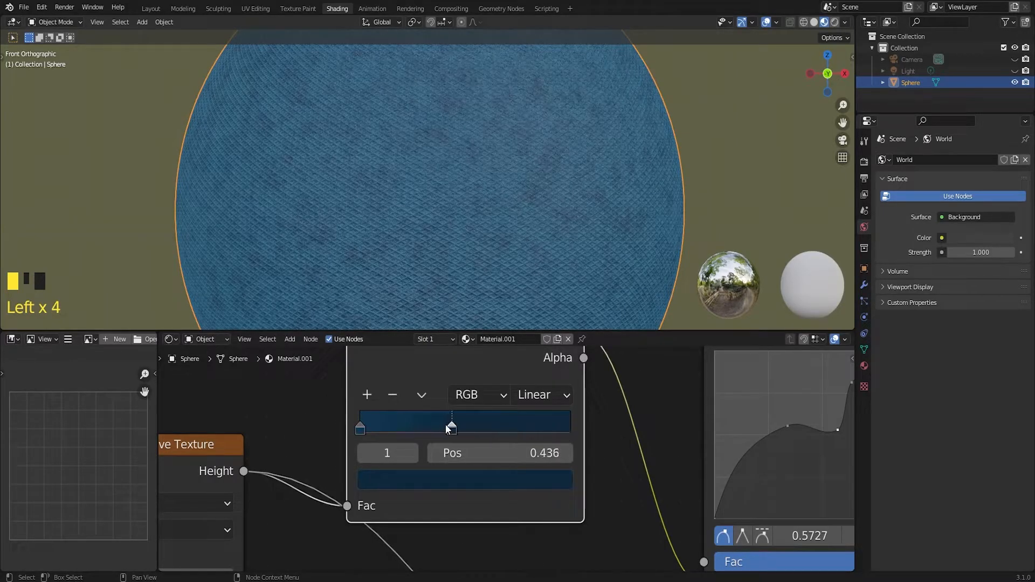
- Raise the Musgrave Texture's Scale to 16
scroll(645, 432, down, 12)
middle_drag(487, 517, 557, 431)
scroll(433, 423, up, 8)
drag(433, 423, 453, 423)
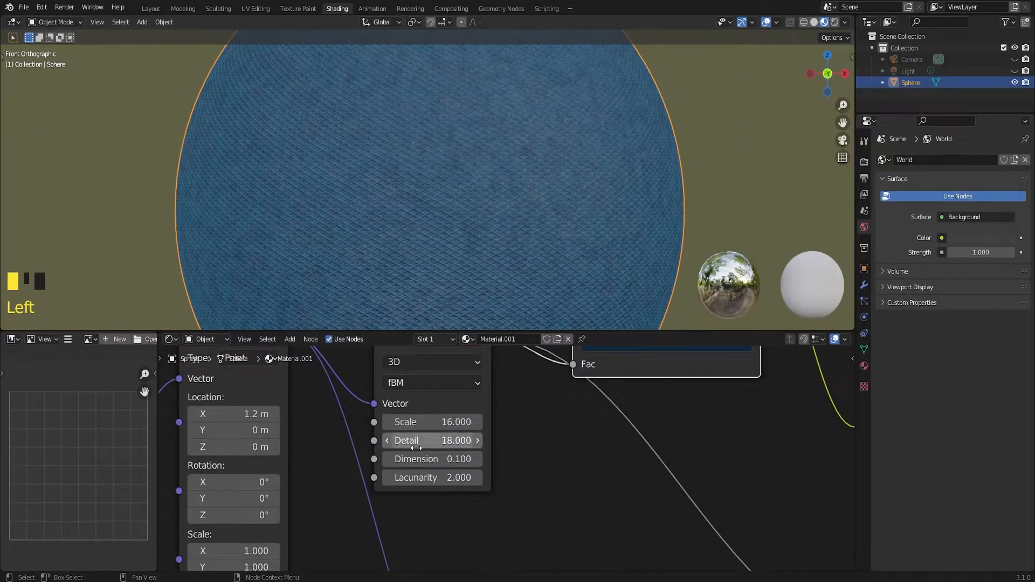
- Set the Strength of the Noise Texture's Bump node to 0.367
scroll(426, 486, down, 1)
middle_drag(426, 485, 558, 488)
scroll(593, 496, down, 2)
middle_drag(718, 526, 358, 504)
scroll(531, 440, down, 1)
middle_drag(508, 566, 554, 487)
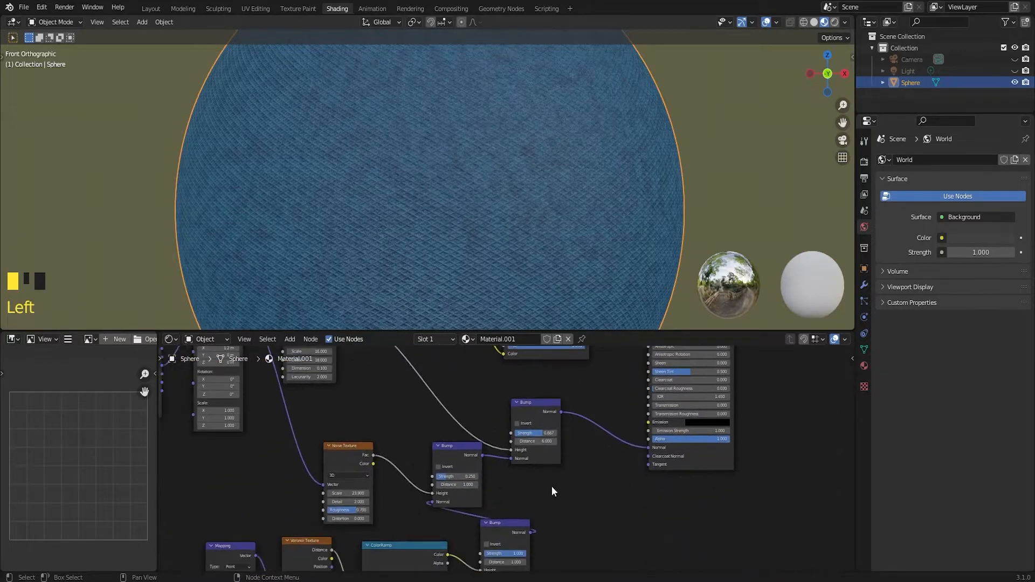
scroll(516, 490, up, 5)
drag(394, 500, 426, 500)
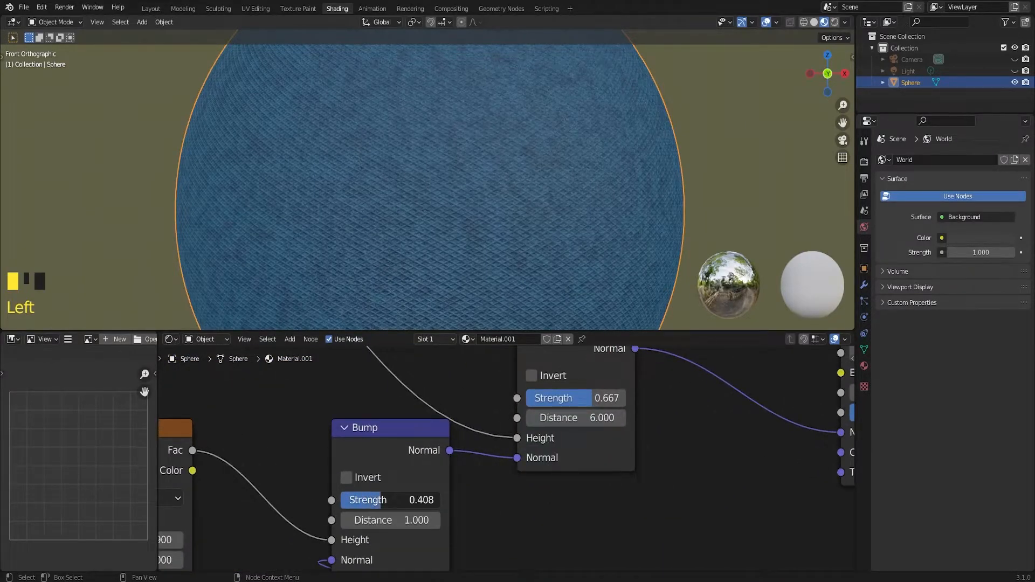
middle_drag(607, 418, 497, 467)
scroll(498, 467, up, 4)
scroll(502, 456, down, 4)
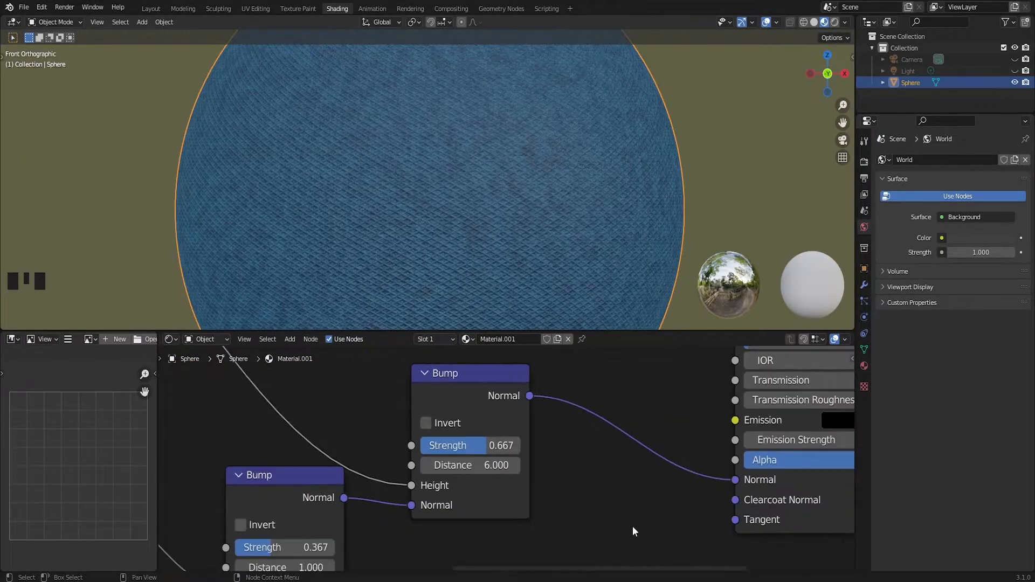
- Enable Invert on the Bump node fed by the Voronoi ColorRamp and inspect the sphere's surface up close
scroll(633, 526, down, 4)
middle_drag(633, 526, 610, 400)
click(403, 531)
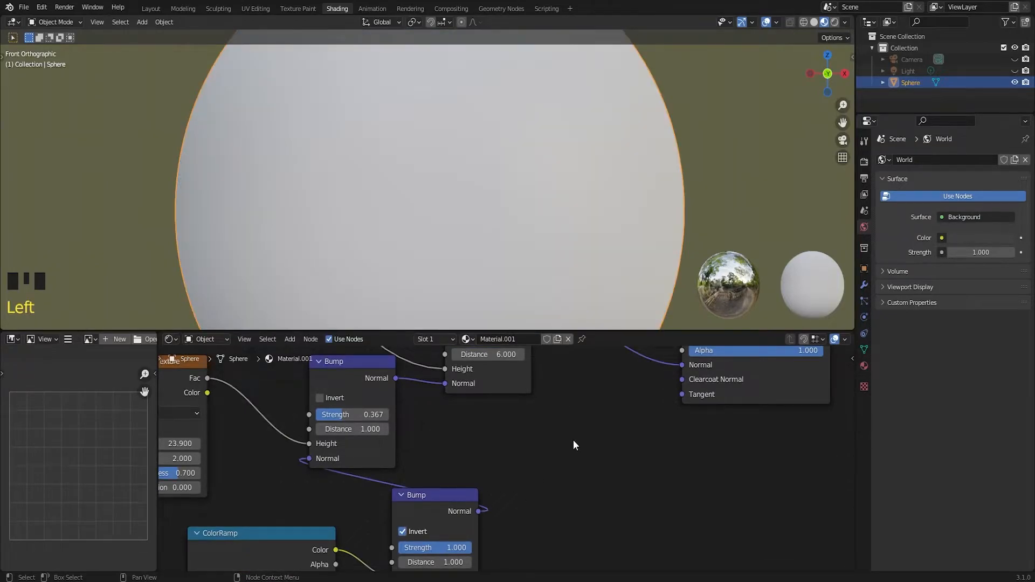
scroll(550, 292, up, 3)
shift+middle_drag(550, 291, 319, 300)
scroll(717, 429, down, 1)
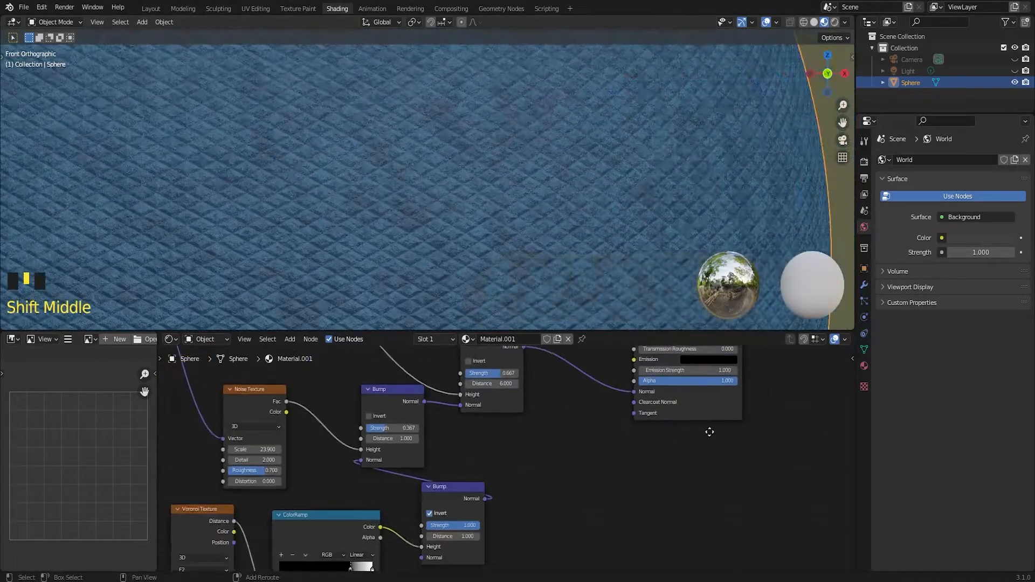
- Increase the Sheen of the Principled BSDF
middle_drag(717, 425, 472, 532)
scroll(444, 413, up, 3)
scroll(417, 384, up, 4)
middle_drag(397, 401, 387, 449)
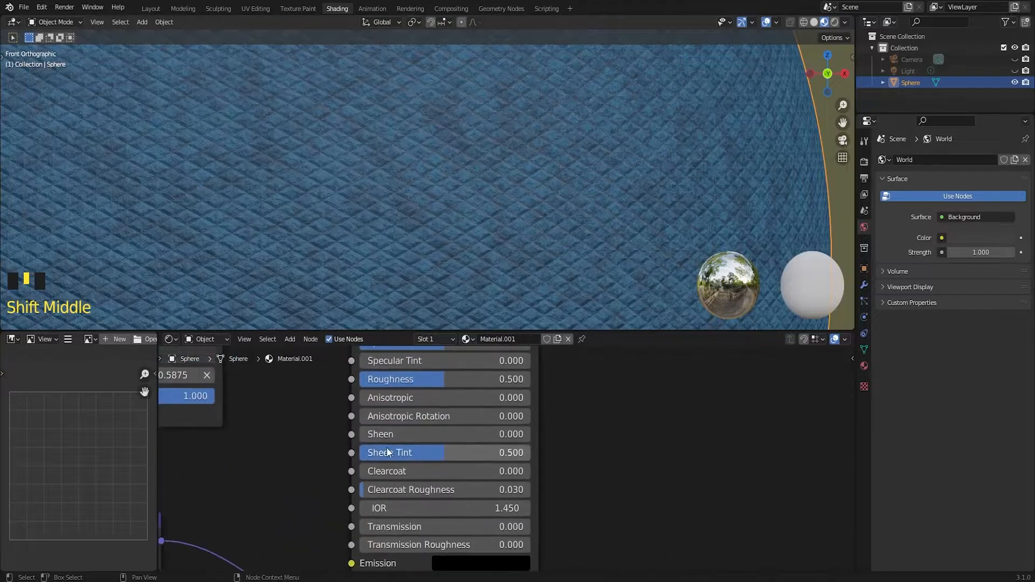
drag(392, 435, 458, 454)
- Set the Distance of the inverted Bump node fed by the Voronoi ColorRamp to 30.8
scroll(412, 432, down, 4)
middle_drag(242, 539, 472, 313)
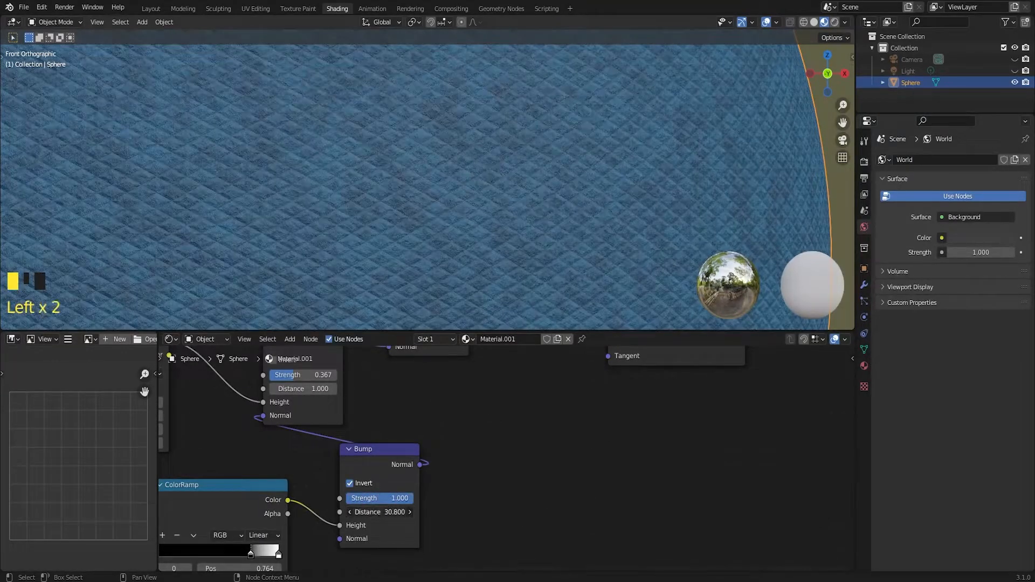
drag(380, 512, 397, 512)
- Try a lower Scale on the Voronoi Texture and undo the change
scroll(480, 442, down, 2)
scroll(428, 431, up, 4)
middle_drag(243, 510, 394, 482)
mouse_move(361, 484)
mouse_down()
mouse_move(431, 484)
mouse_move(356, 484)
mouse_up()
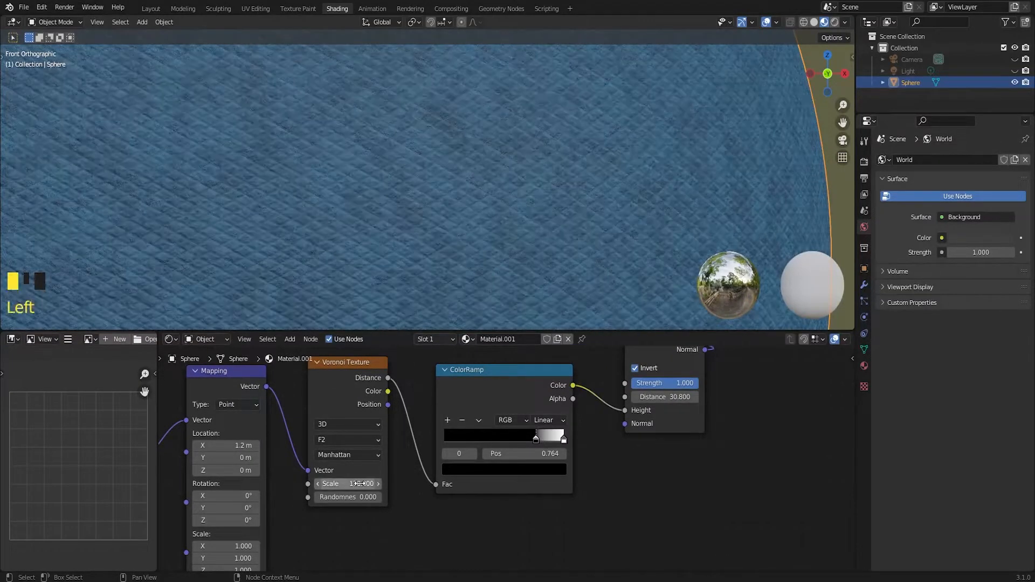
scroll(356, 454, down, 1)
middle_drag(536, 367, 289, 559)
key(ctrl+z)
- Set the Scale of the Noise Texture to 29.6
middle_drag(291, 480, 468, 453)
drag(343, 464, 350, 464)
- Set the Specular of the Principled BSDF to 0.618 and its Roughness to 0.814
middle_drag(674, 399, 390, 550)
scroll(559, 402, up, 3)
middle_drag(559, 402, 524, 466)
drag(520, 446, 588, 445)
scroll(491, 179, down, 9)
scroll(556, 218, up, 3)
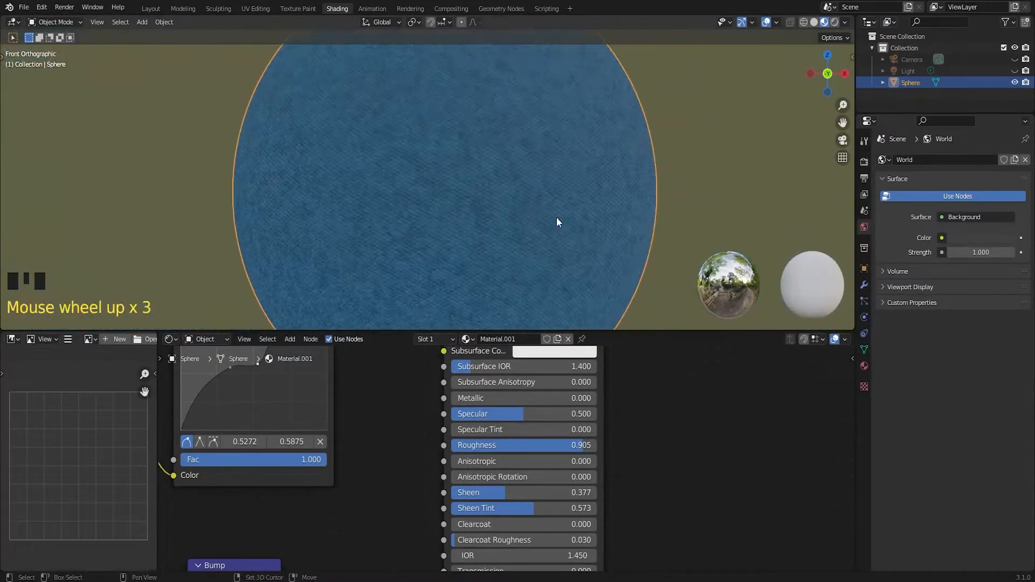
scroll(577, 377, up, 2)
drag(577, 407, 650, 407)
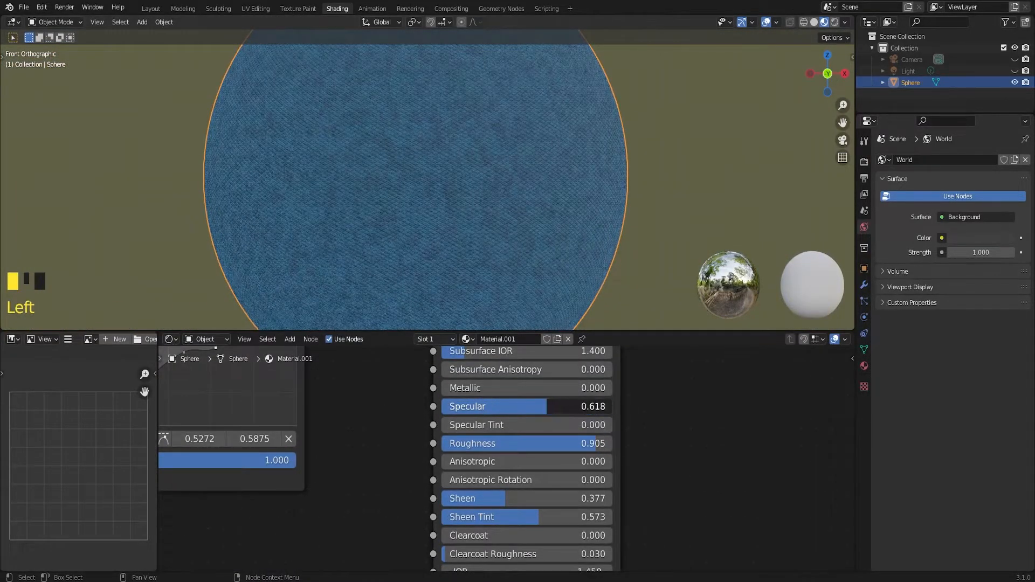
drag(587, 443, 553, 444)
- Lower the Scale of the Voronoi Texture that drives the diamond pattern
scroll(398, 207, up, 4)
shift+middle_drag(379, 381, 756, 372)
scroll(647, 389, down, 3)
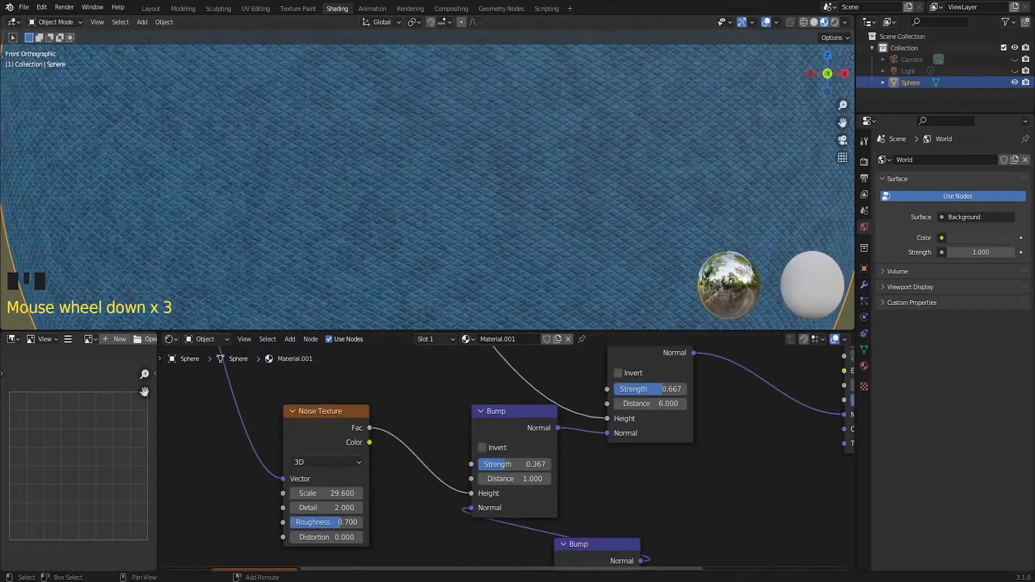
middle_drag(452, 561, 441, 354)
middle_drag(248, 502, 381, 502)
drag(381, 502, 355, 502)
- Duplicate the blue sphere and move the copy along the X axis to sit beside the original
scroll(559, 208, down, 9)
shift+middle_drag(533, 226, 442, 269)
key(shift+d)
right_click(508, 247)
key(g)
key(x)
click(690, 250)
scroll(536, 364, up, 4)
middle_drag(536, 364, 411, 572)
scroll(508, 386, down, 3)
middle_drag(508, 386, 576, 529)
scroll(504, 362, up, 8)
middle_drag(504, 363, 517, 460)
- Select the duplicated sphere and copy all the shader nodes of its material
click(368, 257)
click(499, 265)
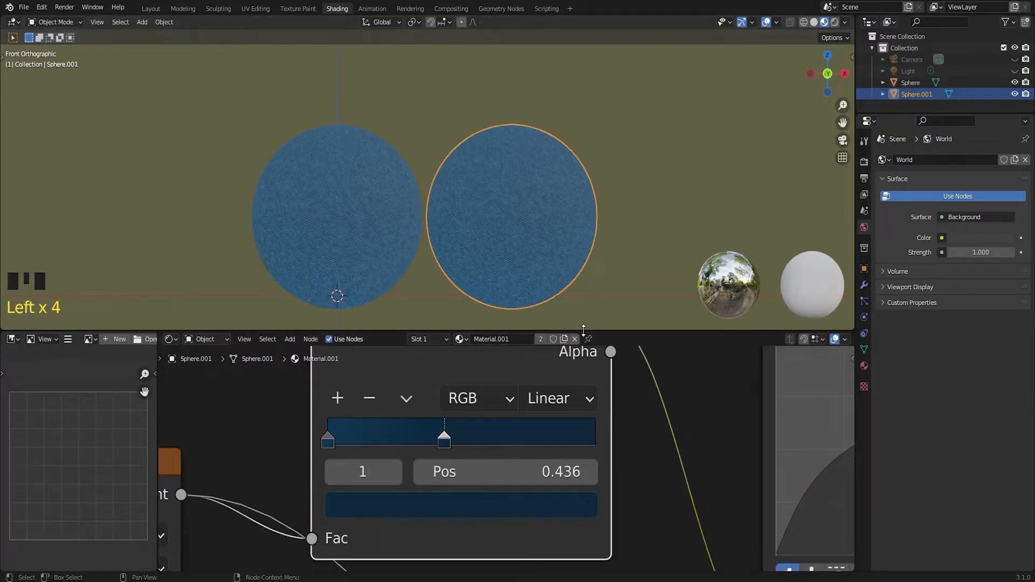
scroll(568, 379, down, 13)
middle_drag(583, 464, 516, 395)
scroll(512, 399, down, 1)
drag(297, 553, 687, 358)
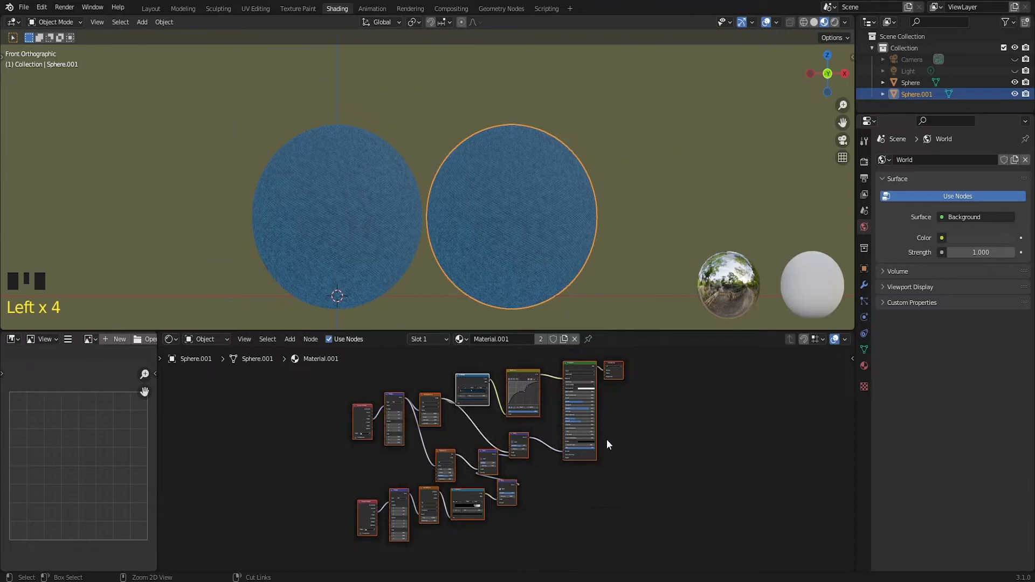
scroll(607, 439, up, 1)
- Add a new material to the duplicated sphere in its own slot and remove the slot with the shared material
click(865, 366)
click(1026, 160)
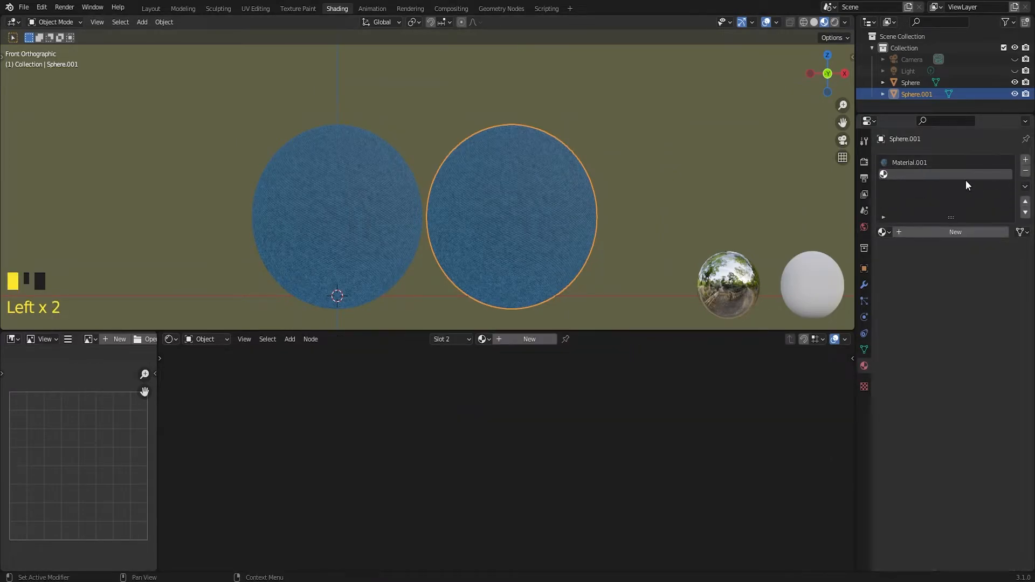
click(978, 231)
click(966, 163)
click(1026, 171)
- Replace the new material's default nodes with the copied blue material nodes
middle_drag(500, 416, 604, 479)
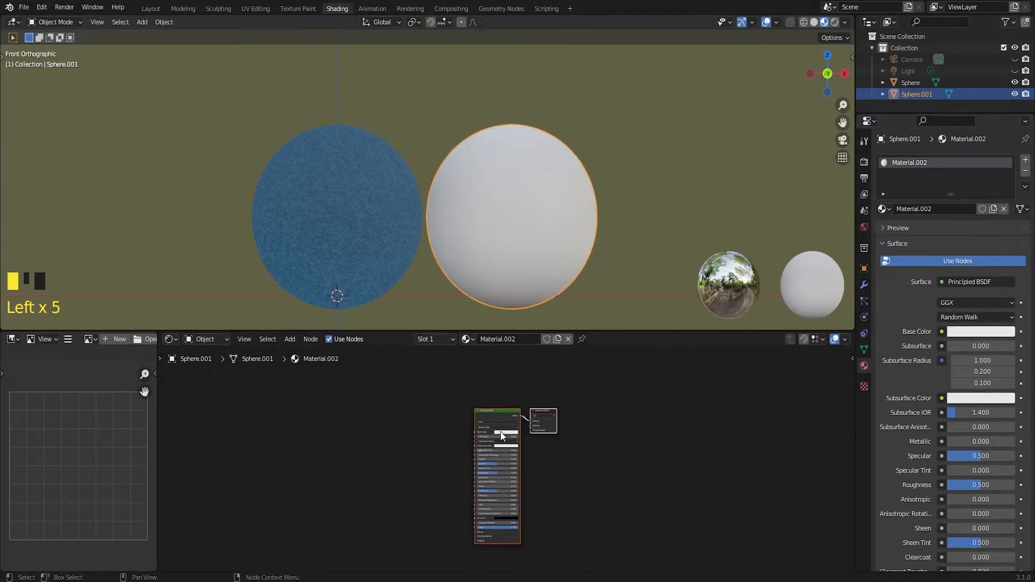
key(x)
key(ctrl+v)
- Set the ColorRamp stop at 0.436 to a dark olive yellow with H 0.153, S 0.850 and V 0.044
scroll(545, 388, up, 3)
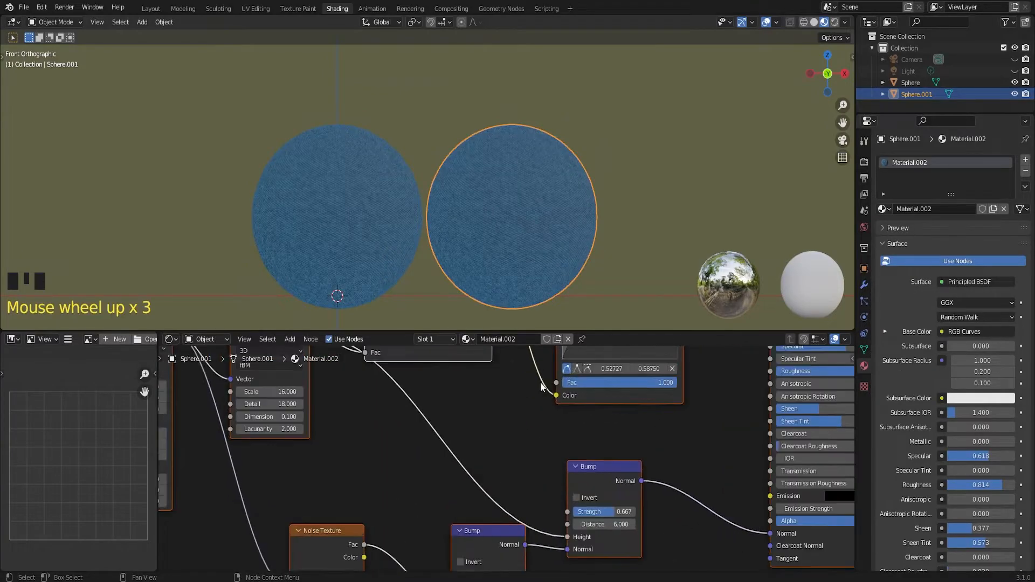
scroll(594, 424, up, 3)
middle_drag(546, 412, 530, 457)
click(480, 457)
click(481, 519)
drag(529, 203, 409, 269)
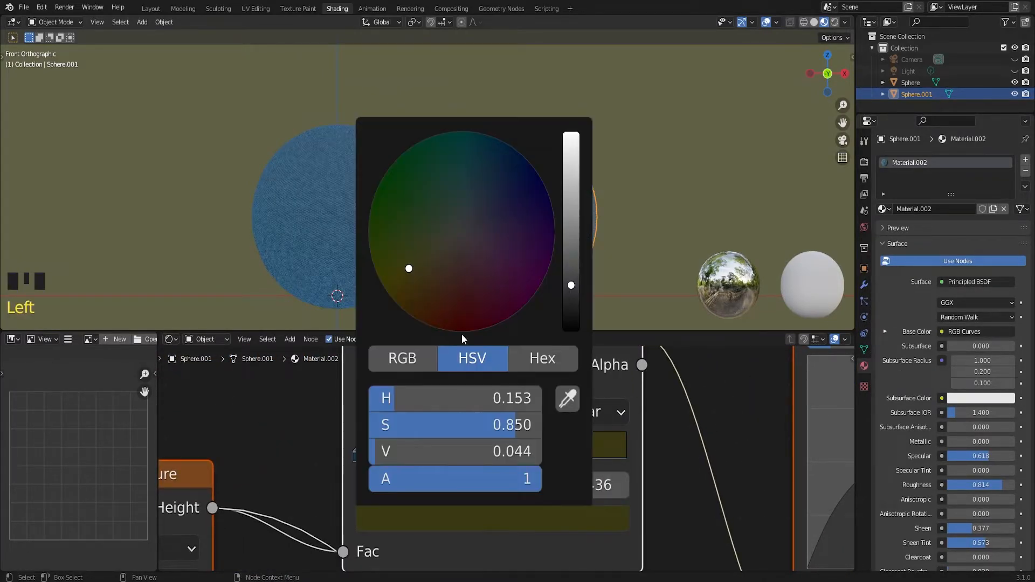
- Sample the dark olive for the ColorRamp's first stop and brighten it to V 0.161
click(467, 522)
click(567, 399)
click(608, 445)
click(458, 519)
drag(580, 278, 572, 243)
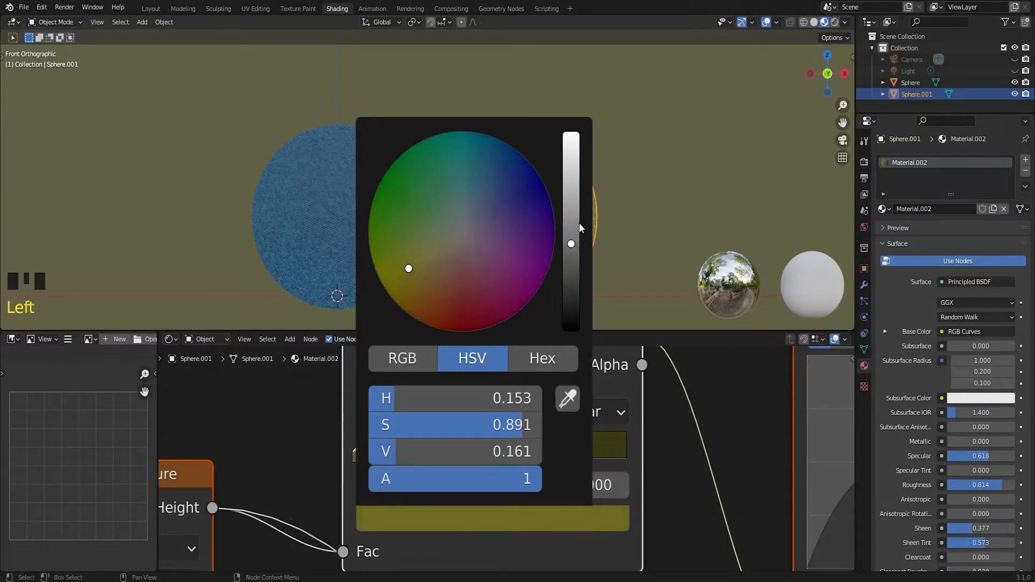
- Duplicate the yellow sphere and move the copy along the X axis to sit beside it
scroll(624, 235, up, 4)
shift+middle_drag(624, 235, 415, 237)
scroll(624, 236, down, 3)
mouse_move(624, 237)
shift+middle_down()
mouse_move(593, 243)
mouse_move(625, 239)
shift+middle_up()
click(609, 241)
shift+middle_drag(606, 241, 486, 250)
key(shift+a)
click(367, 246)
key(shift+d)
right_click(501, 276)
key(g)
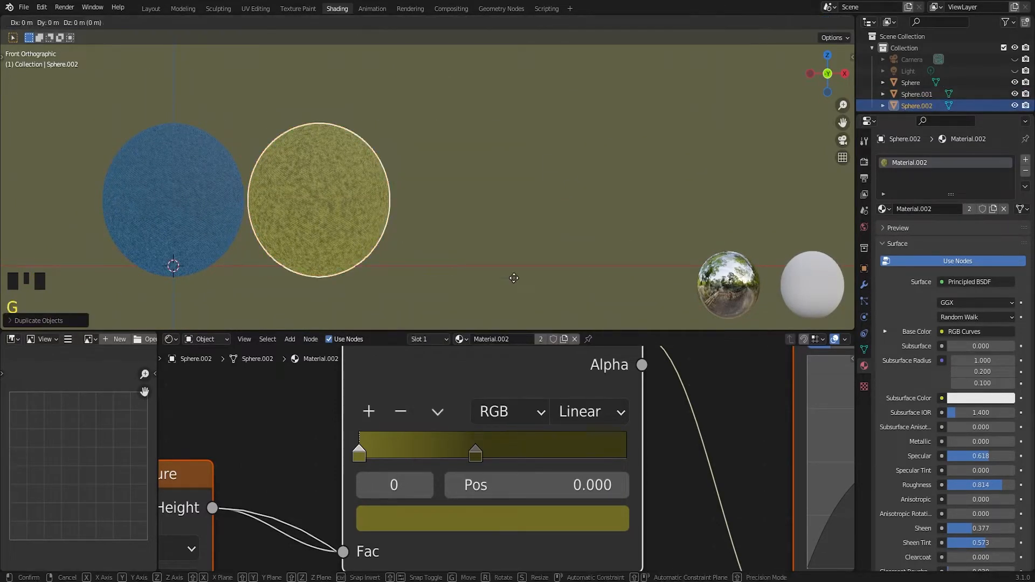
key(x)
click(661, 279)
- Remove the shared material from the third sphere and copy all the shader nodes of the yellow sphere's material
click(1026, 171)
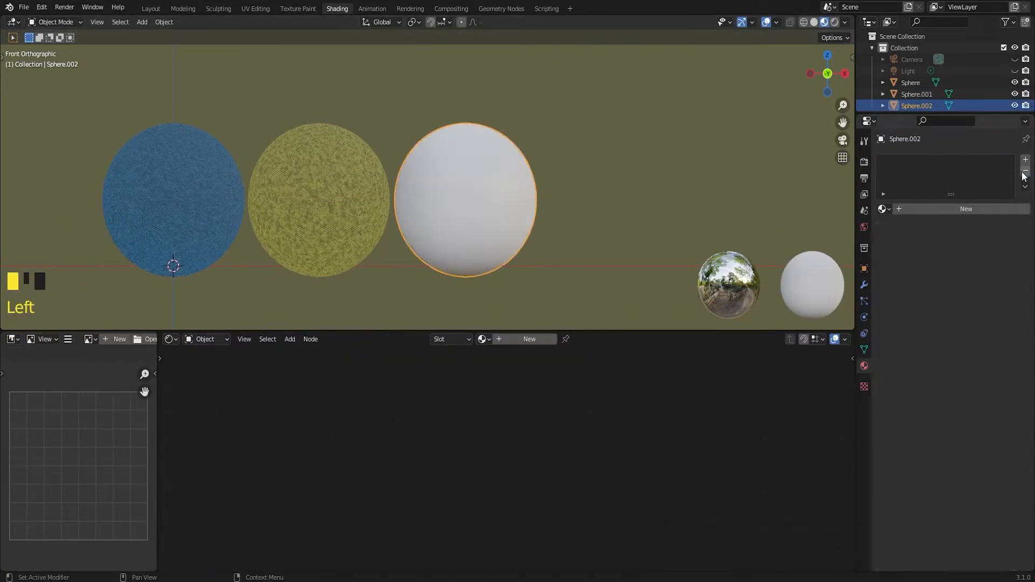
click(318, 200)
scroll(472, 368, down, 5)
middle_drag(601, 512, 640, 516)
scroll(345, 545, down, 1)
drag(317, 560, 712, 354)
scroll(598, 348, up, 4)
- Give the third sphere a new material and replace its default nodes with the copied yellow material nodes
click(485, 232)
click(945, 210)
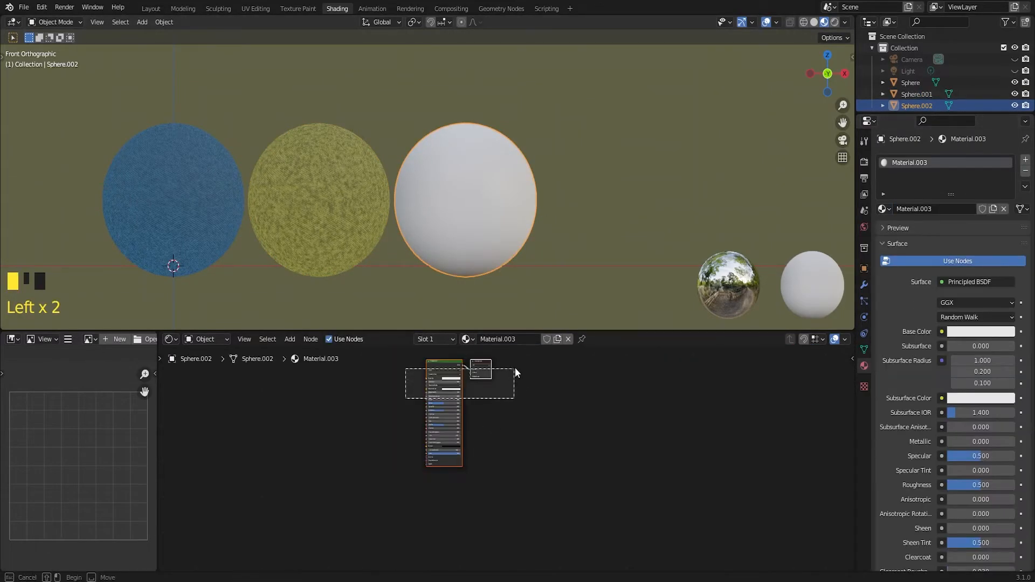
key(x)
key(ctrl+v)
- Set the third sphere's ColorRamp stop at 0.436 to a dark red with H 0.989, S 0.881 and V 0.044
scroll(526, 386, up, 3)
shift+middle_drag(527, 387, 522, 387)
scroll(522, 387, up, 3)
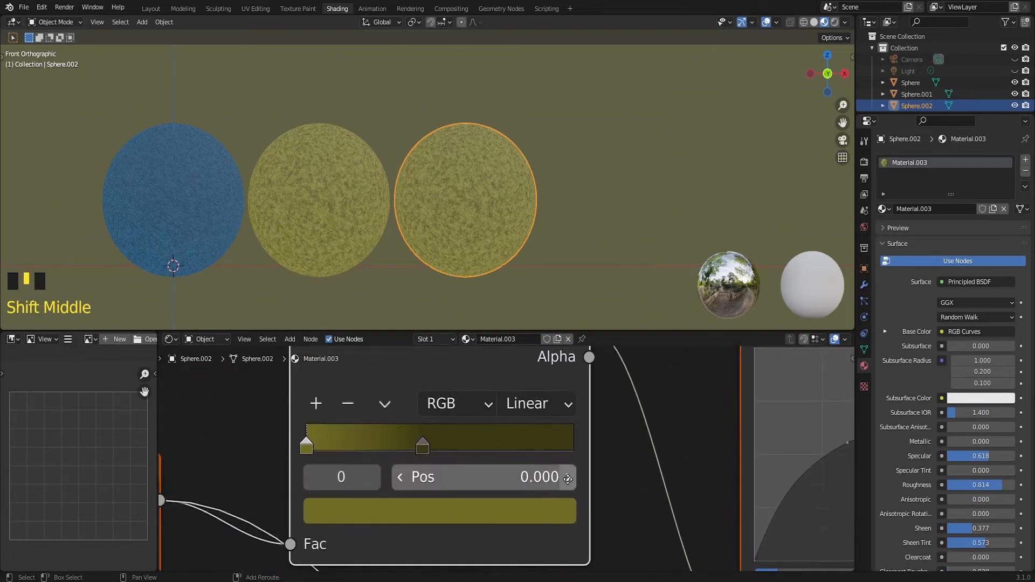
click(424, 445)
click(431, 510)
click(416, 296)
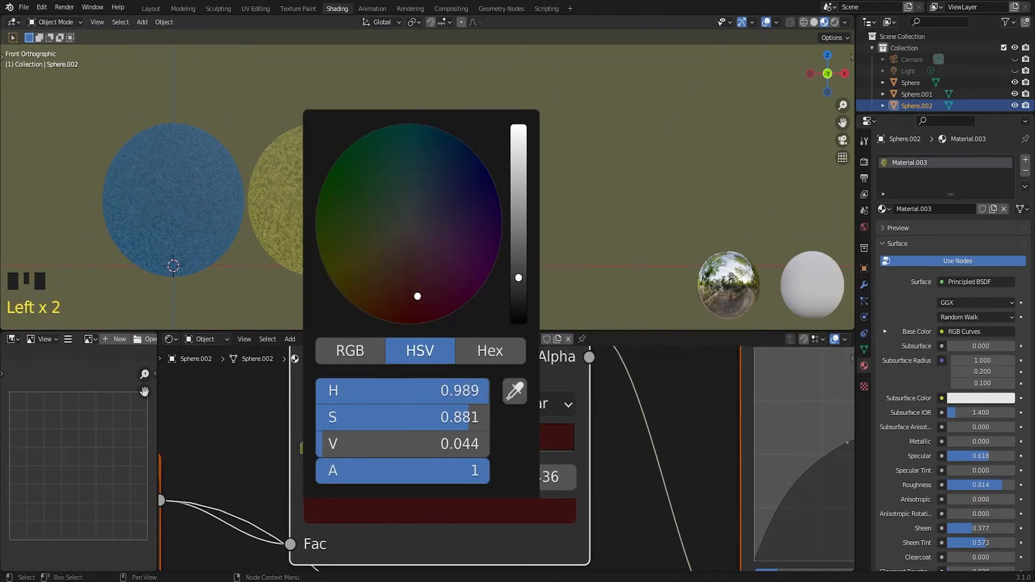
- Sample the dark red for the ColorRamp's first stop and brighten it to a crimson
click(306, 448)
click(330, 510)
click(514, 392)
click(547, 438)
click(330, 510)
drag(519, 276, 518, 230)
scroll(574, 274, up, 6)
scroll(507, 253, down, 5)
shift+middle_drag(498, 231, 637, 192)
scroll(633, 231, up, 2)
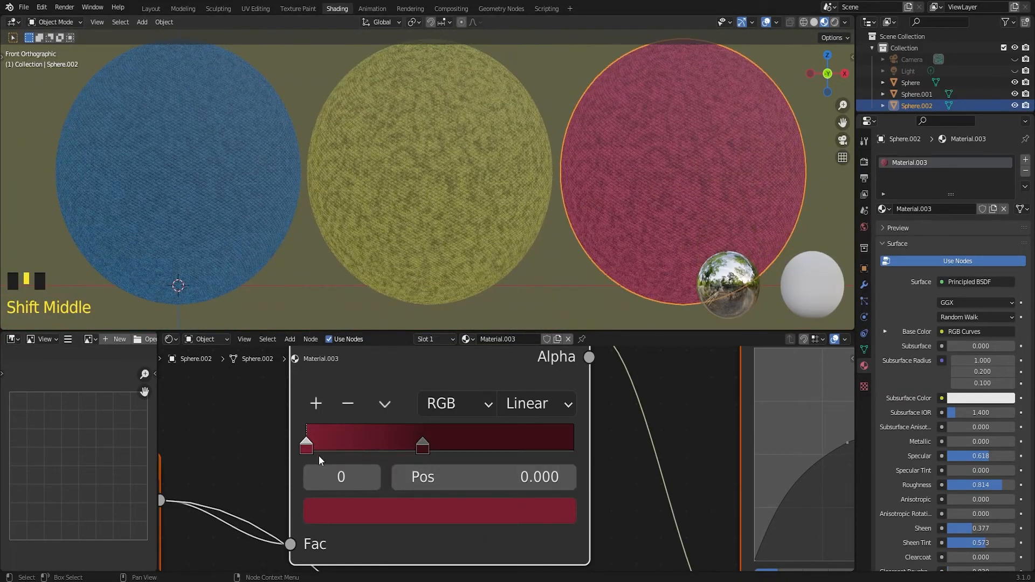